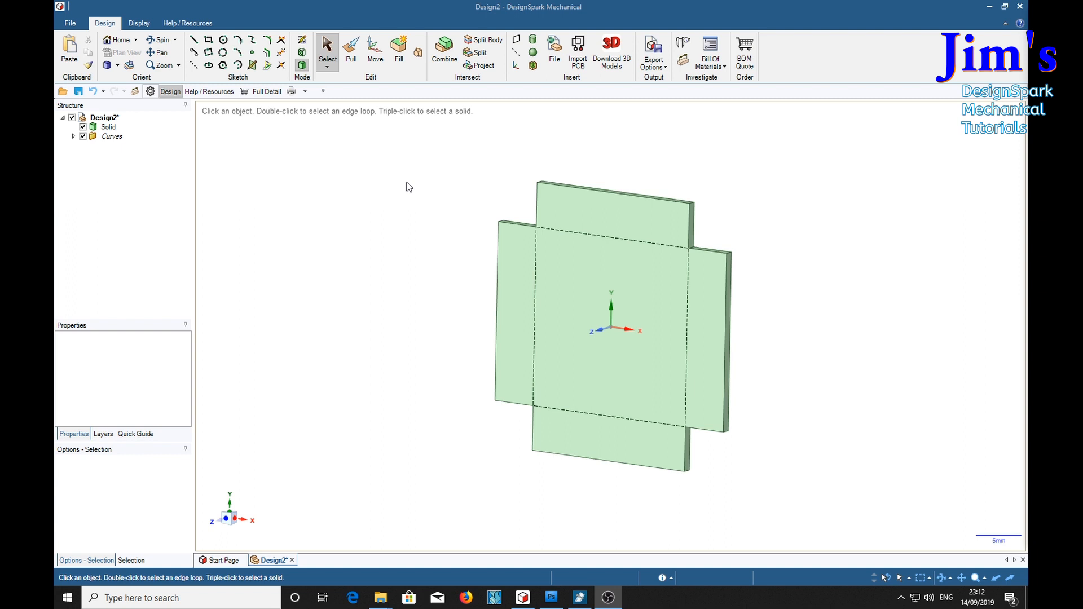
Dimension the upper flap's width and depth and the right flap's outer edge on the front face of the box blank
left_click(683, 61)
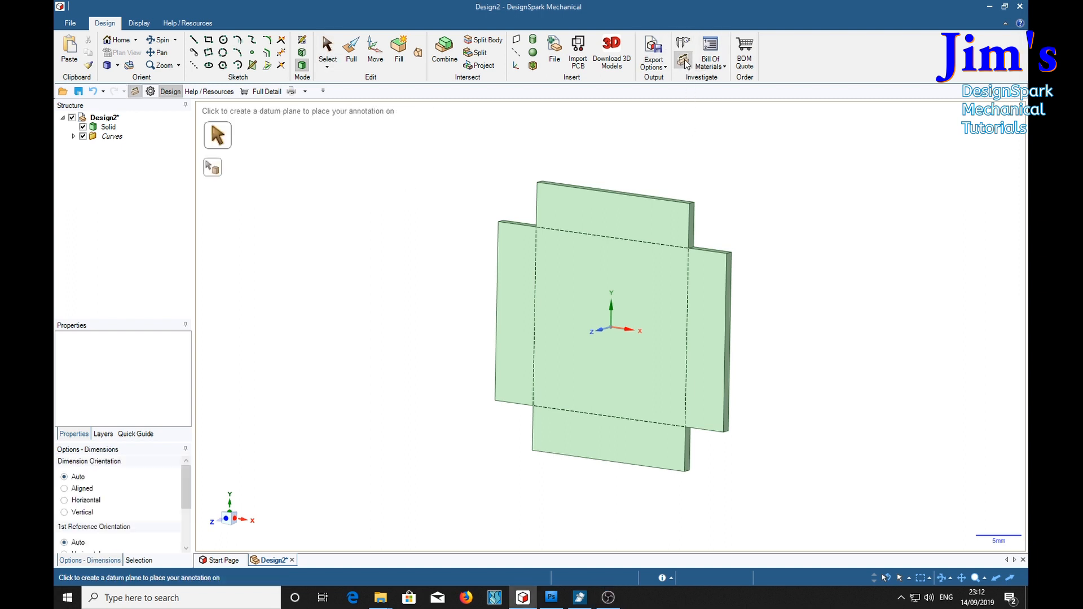
left_click(614, 192)
left_click(606, 190)
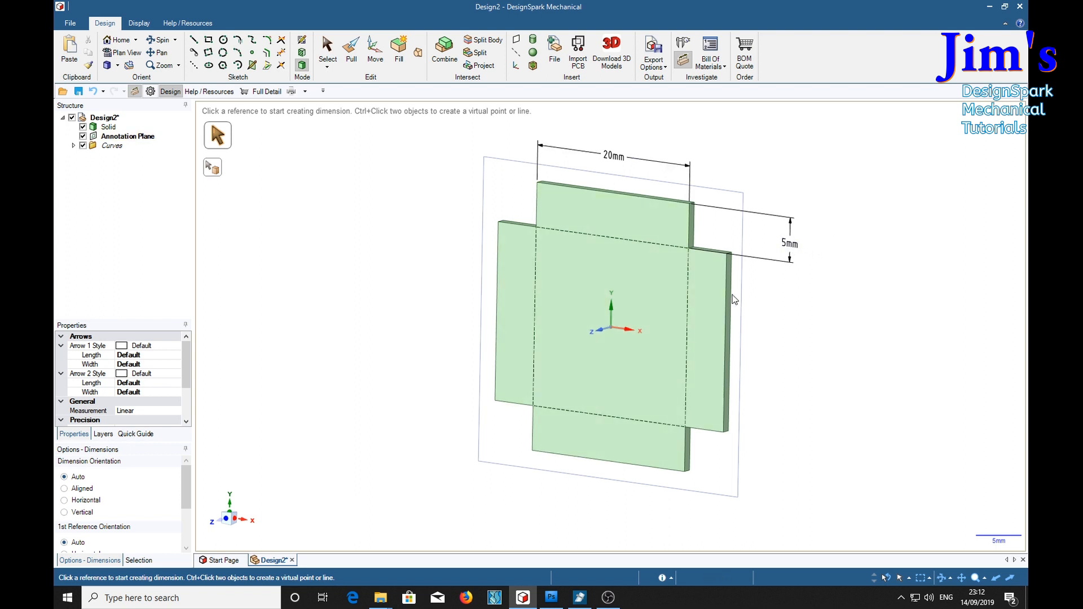
left_click(727, 348)
left_click(792, 348)
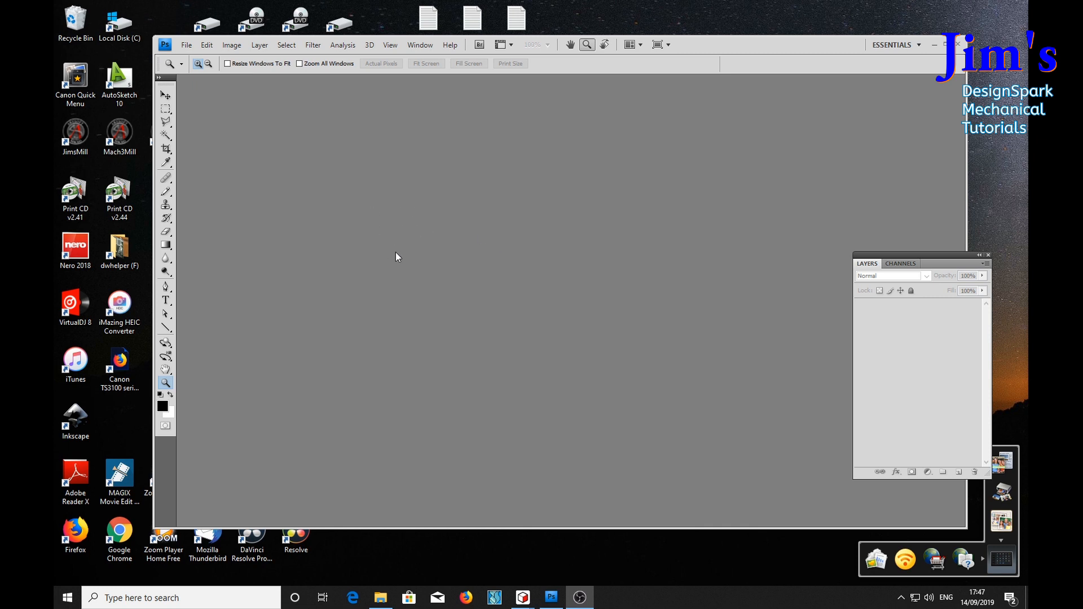
In Photoshop, create a white 3360 × 1050 pixel RGB document and add the text "Bend up" in 150 pt Arial
key("ctrl+n")
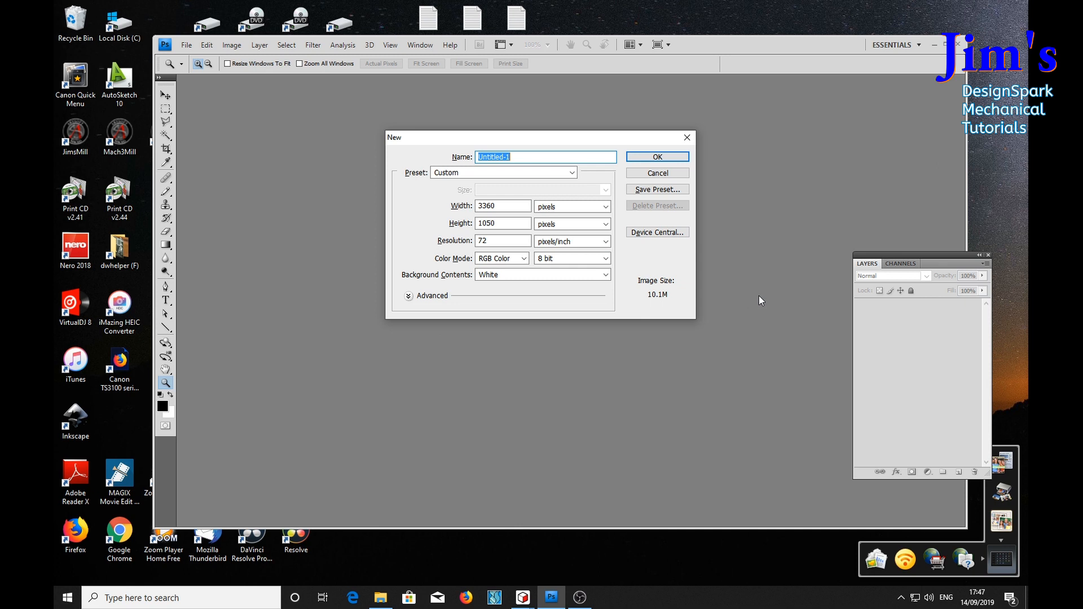
left_click(658, 156)
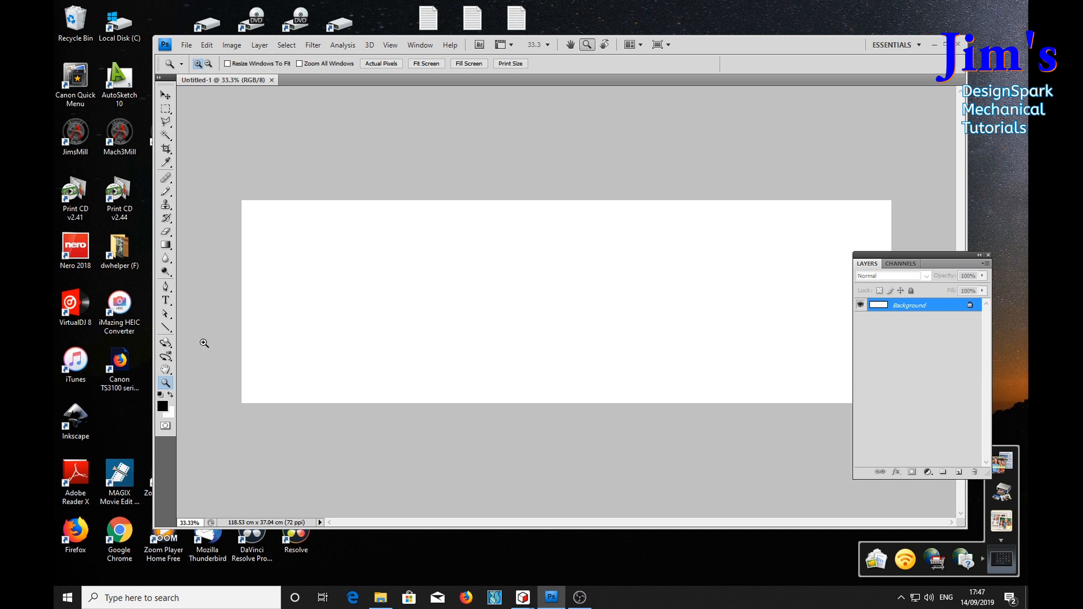
left_click(170, 304)
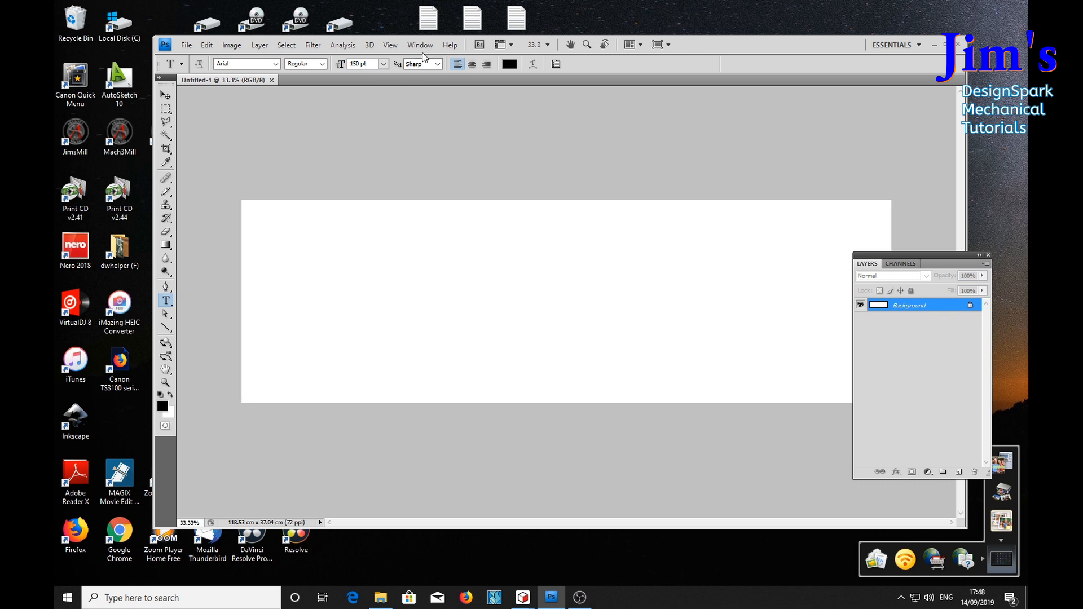
left_click(324, 301)
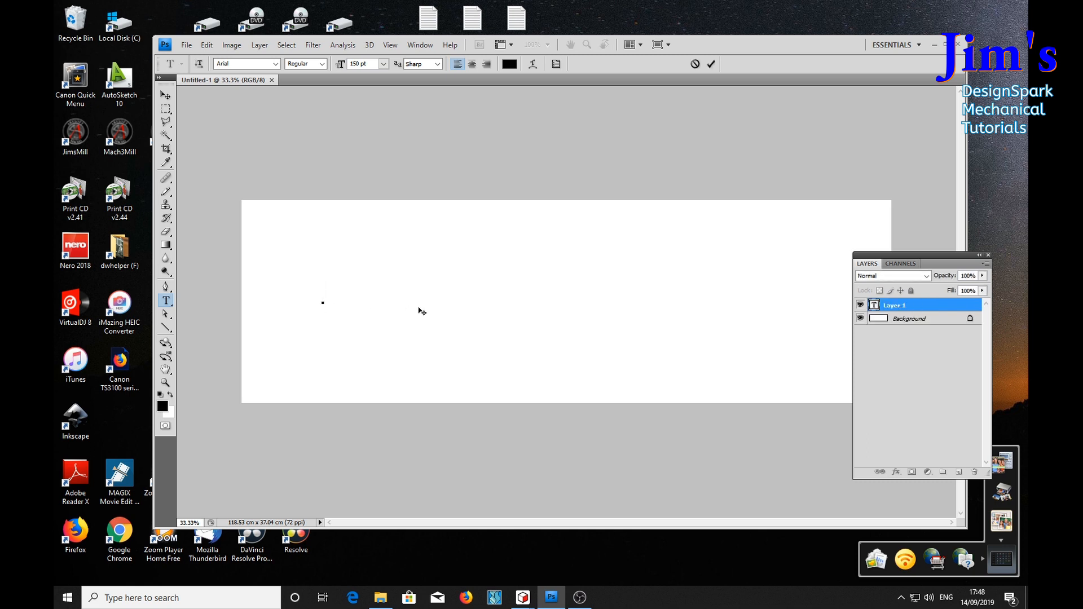
type("Bend up")
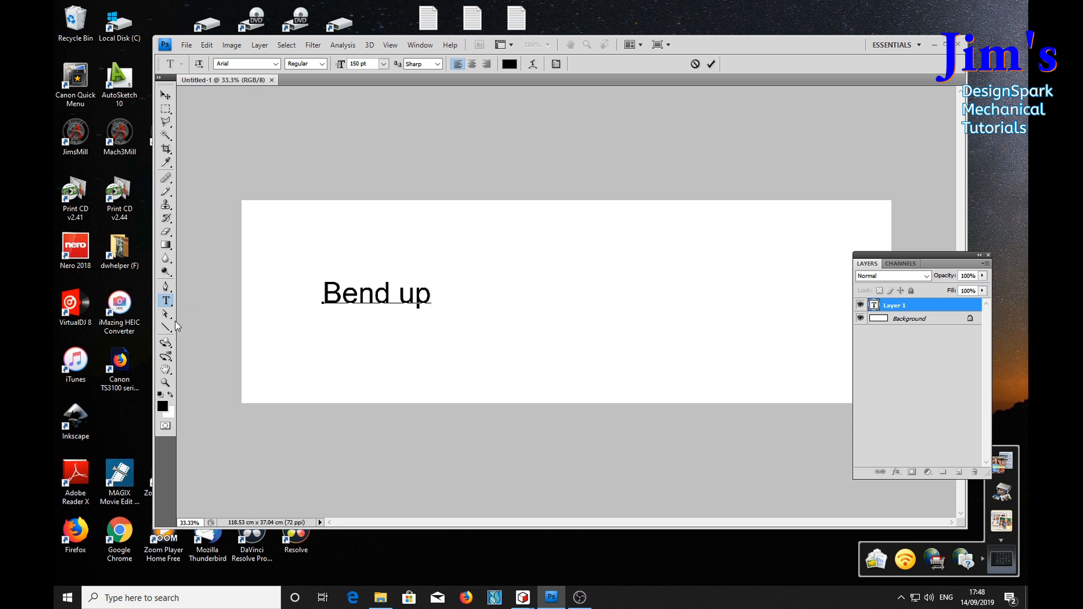
Crop the canvas to a rectangular selection closely surrounding the "Bend up" text
left_click(165, 109)
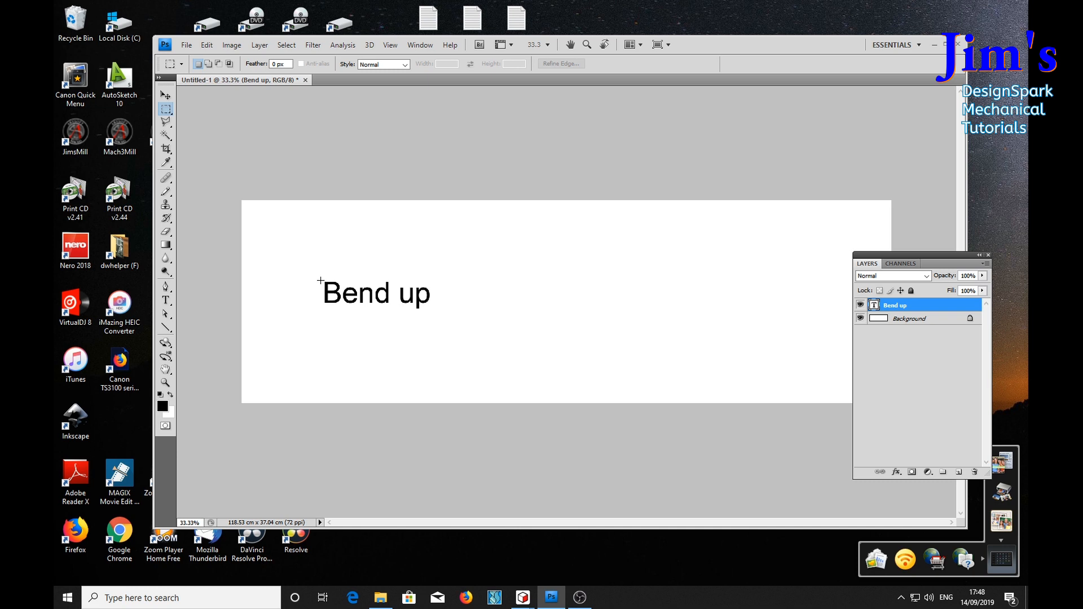
left_click_drag(333, 304, 433, 314)
left_click(237, 46)
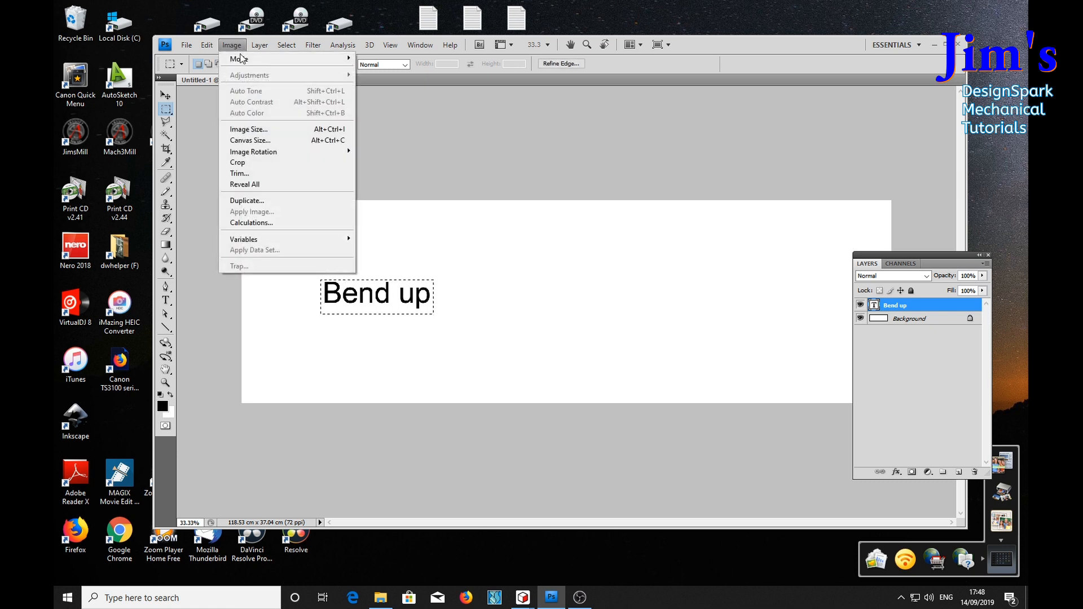
left_click(240, 163)
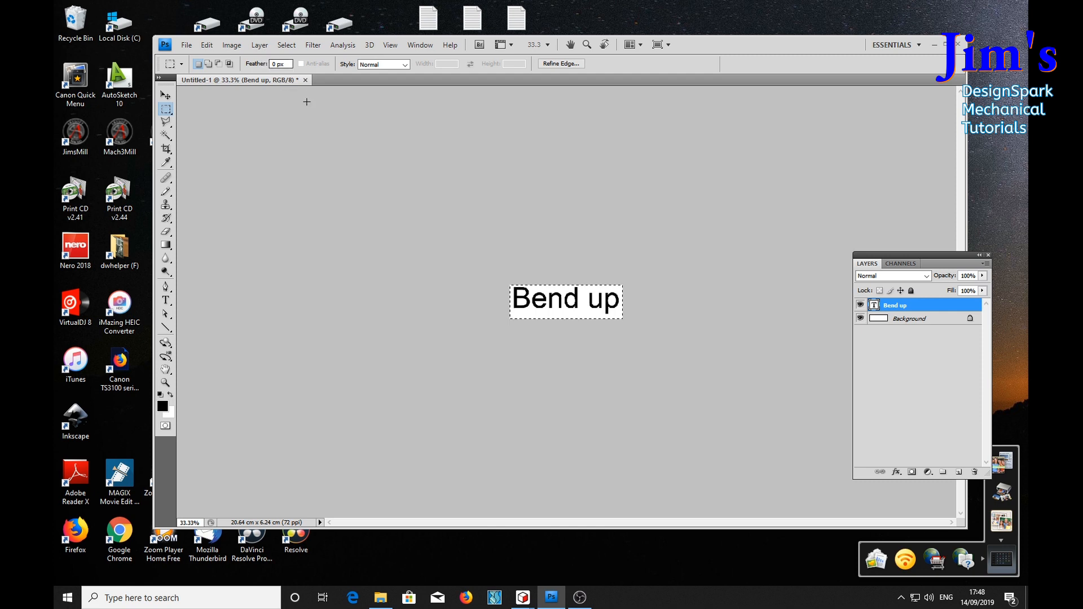
Delete the white Background layer so that only the "Bend up" text layer remains on transparency
left_click(166, 382)
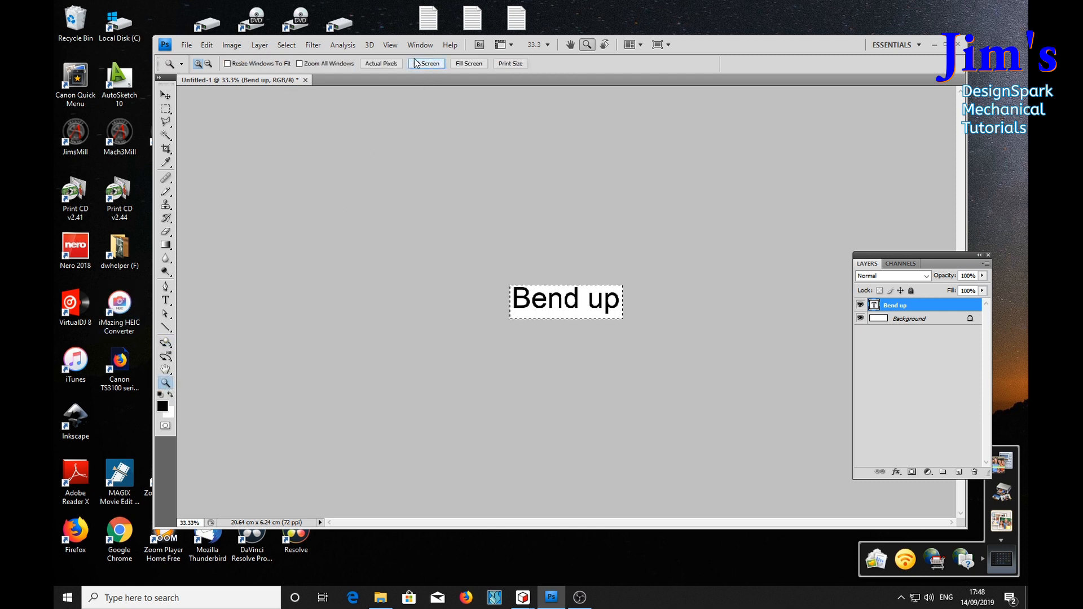
left_click(389, 64)
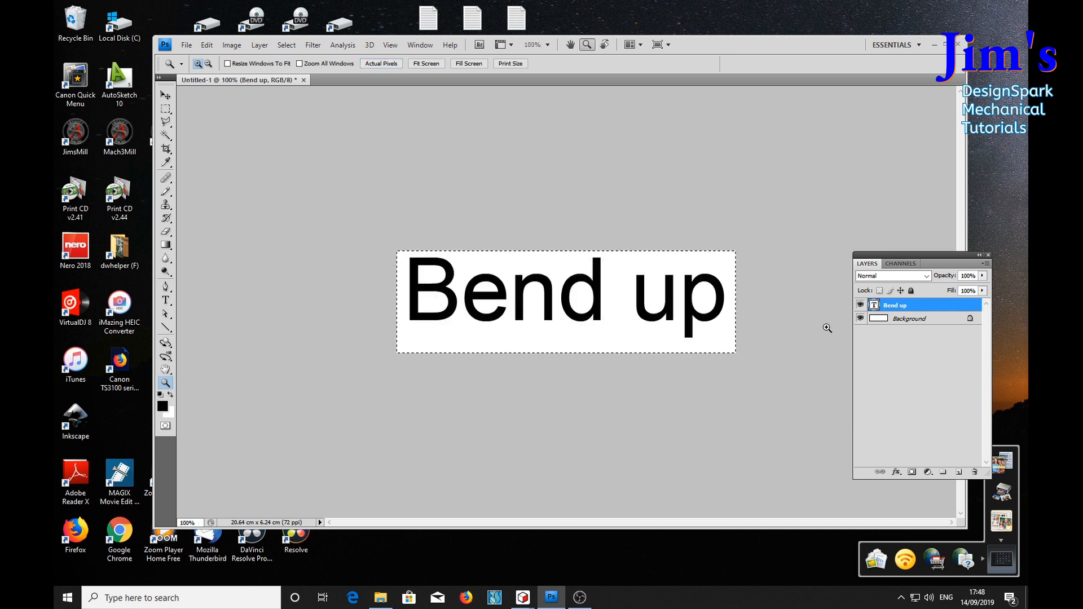
left_click_drag(903, 253, 854, 212)
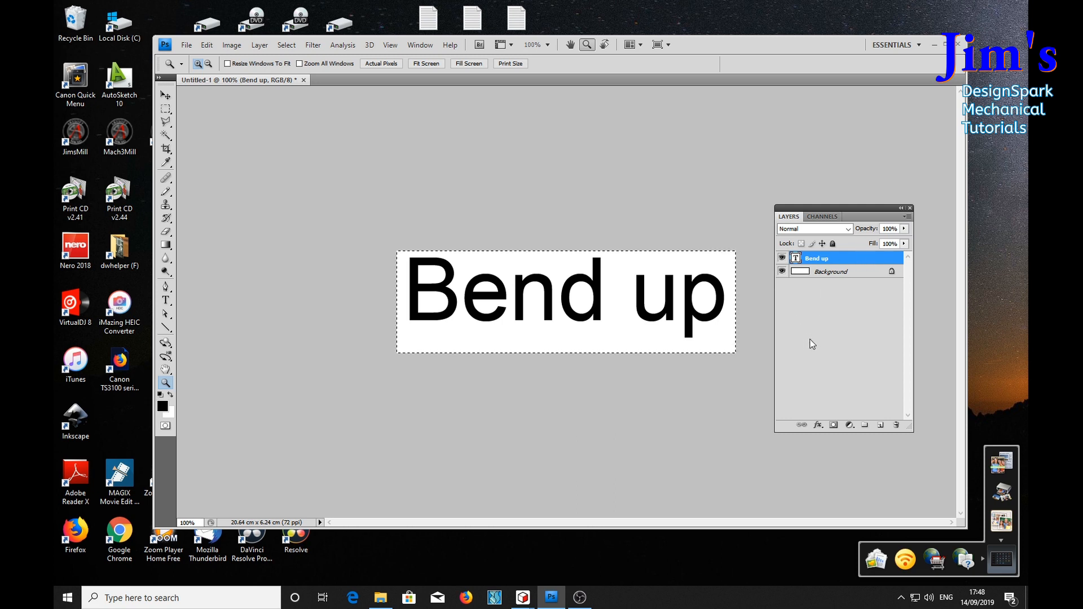
left_click(782, 273)
left_click_drag(868, 274, 894, 423)
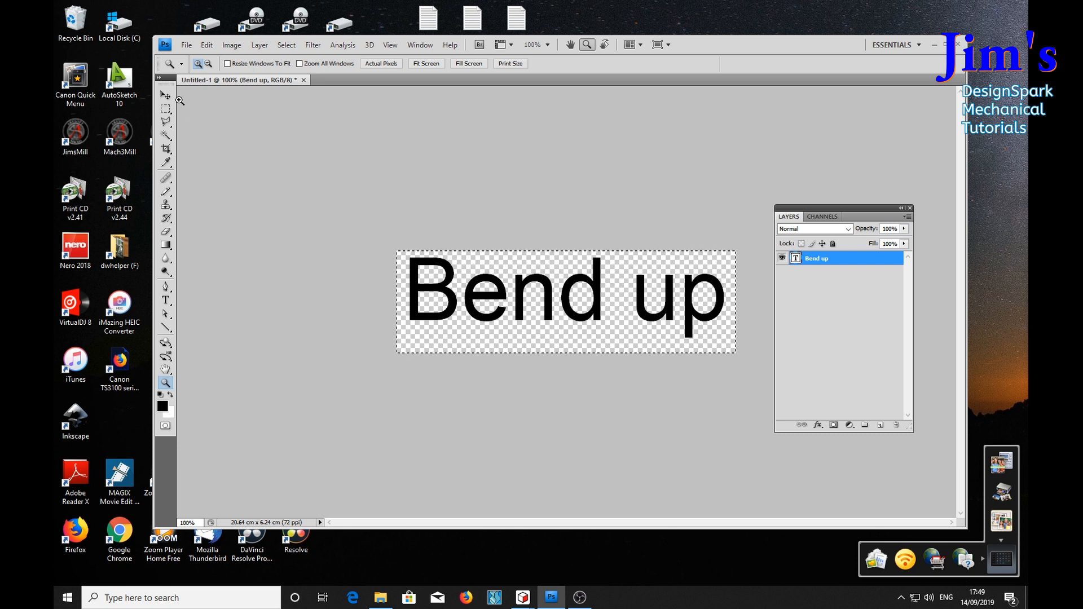
Save a copy in CompuServe GIF format as "Bend up (trans gif).gif" in 0 DSM video templates, replacing the existing file
left_click(185, 46)
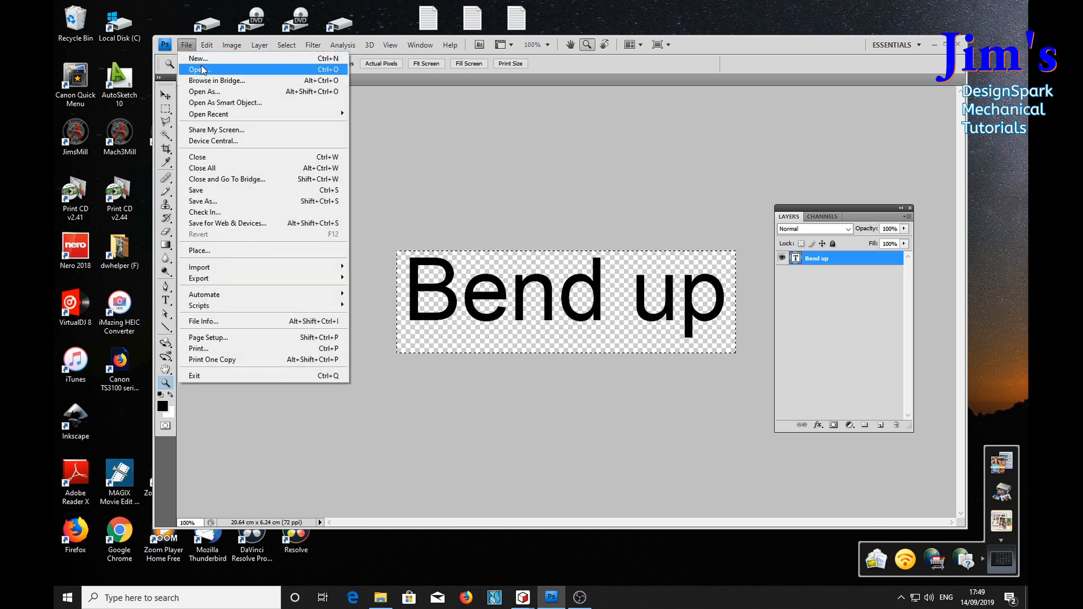
left_click(203, 201)
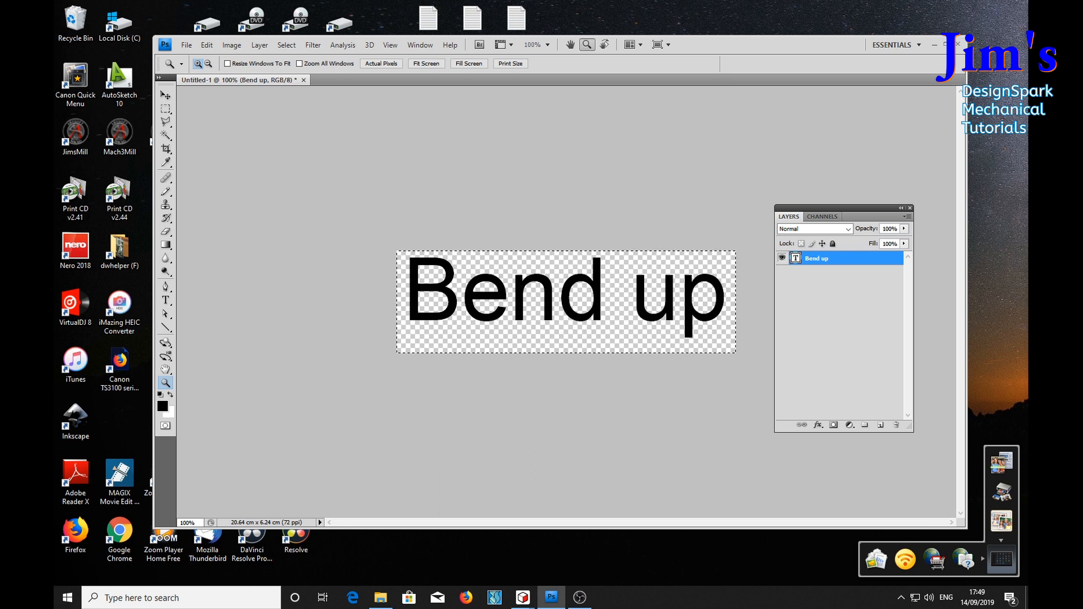
left_click_drag(910, 73, 625, 94)
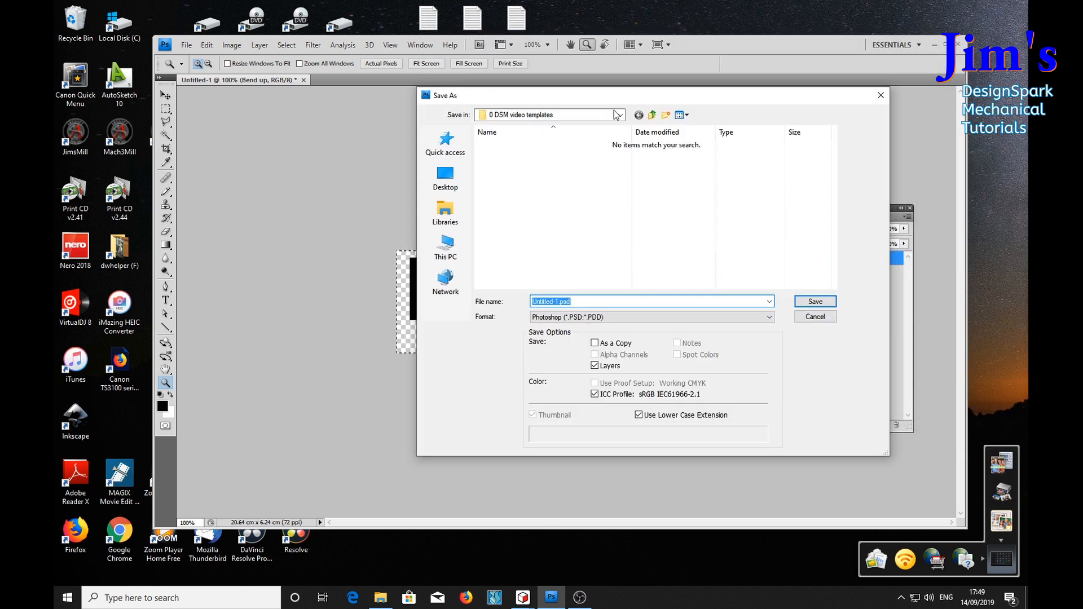
left_click(769, 317)
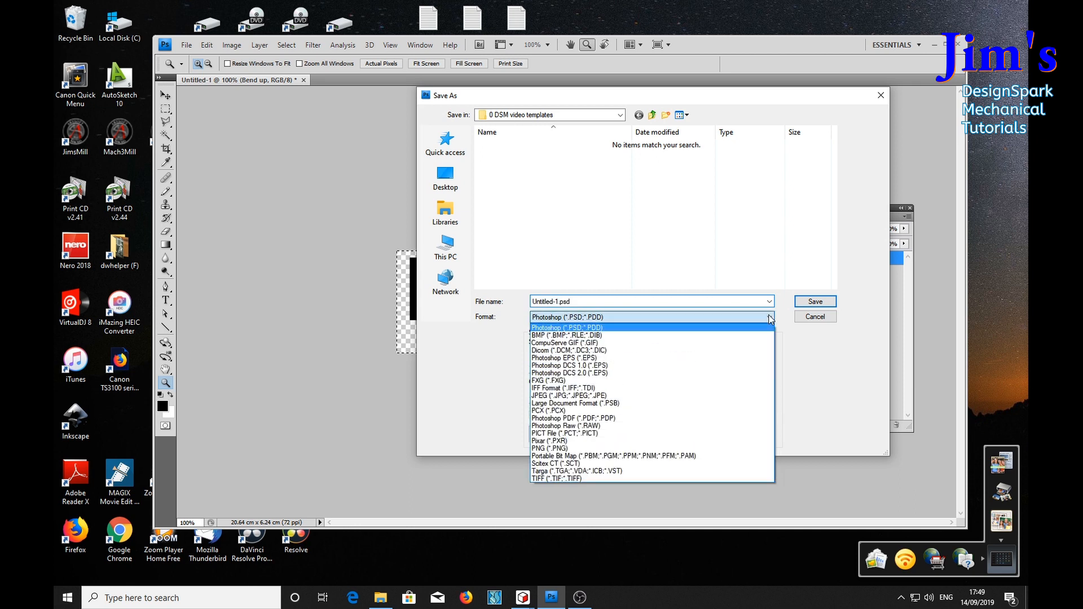
left_click(564, 342)
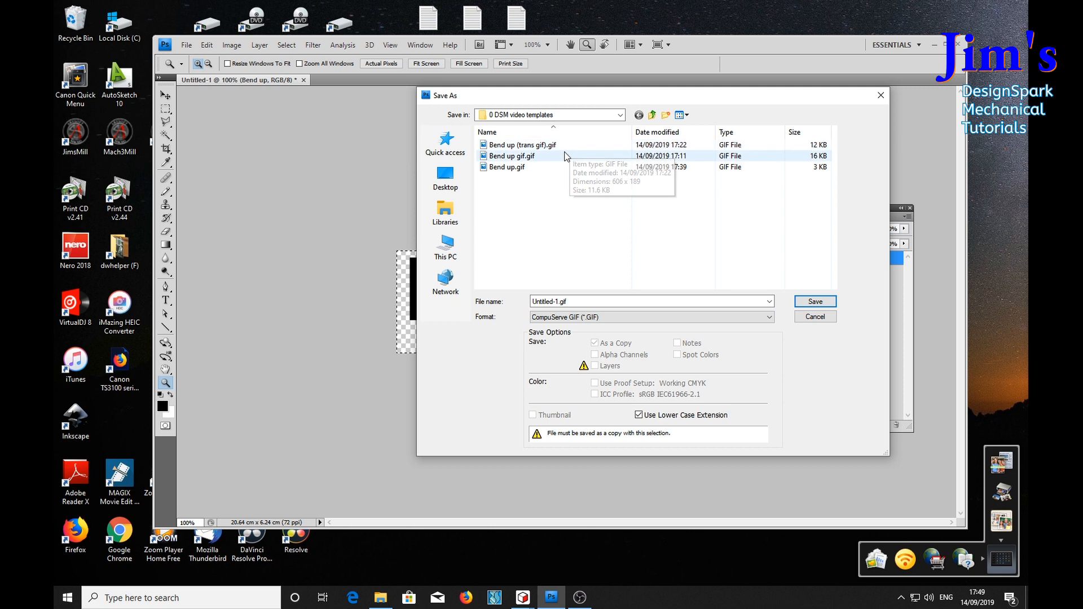
left_click(538, 146)
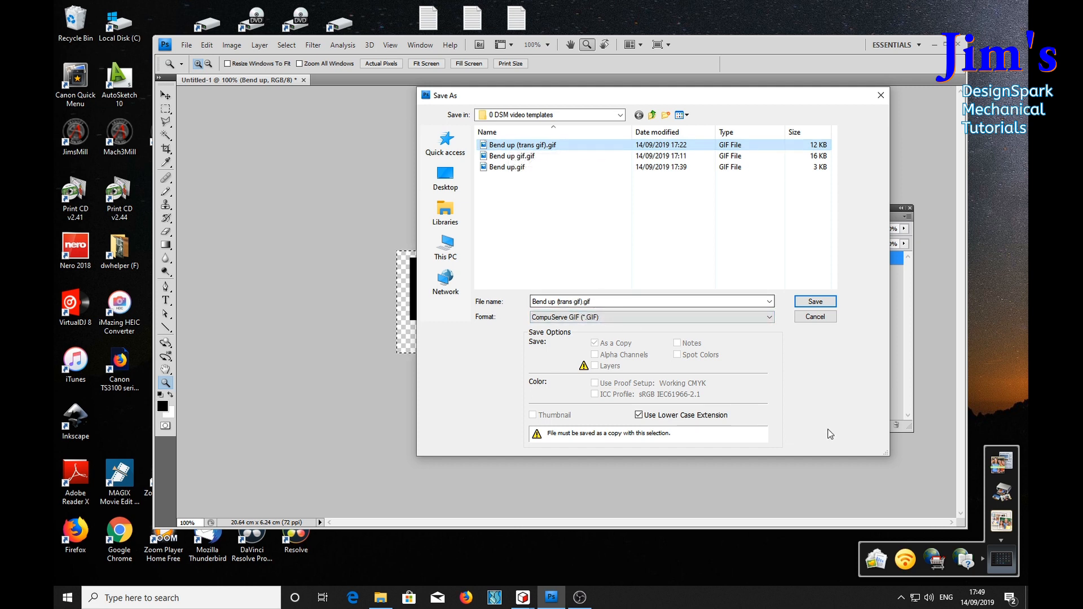
left_click(816, 303)
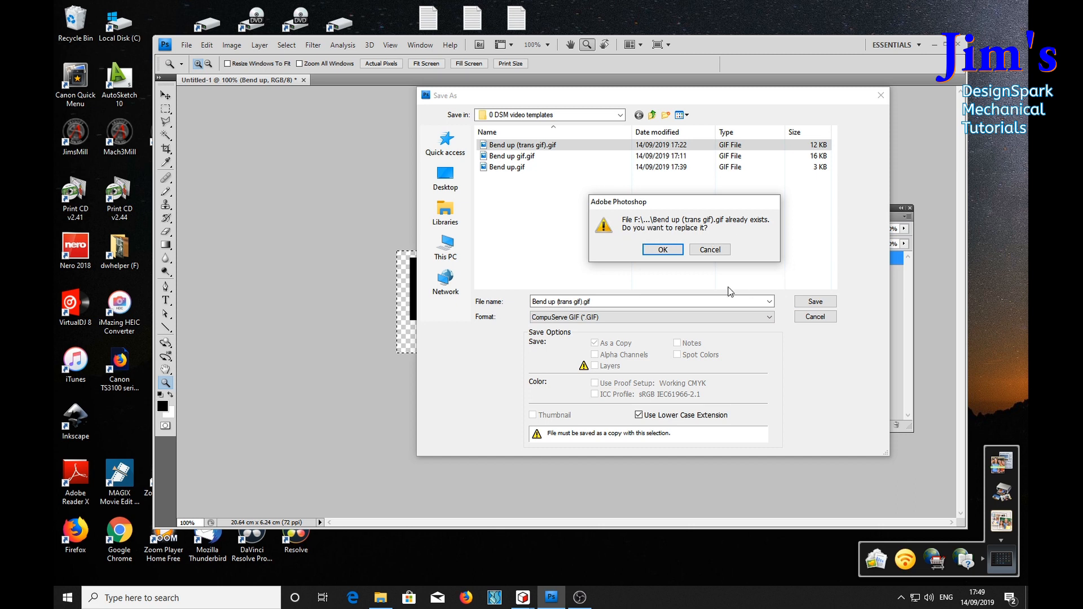
left_click(662, 250)
Complete the GIF export with the Exact palette, Primaries forced, transparency on, no matte and Normal row order
key("h")
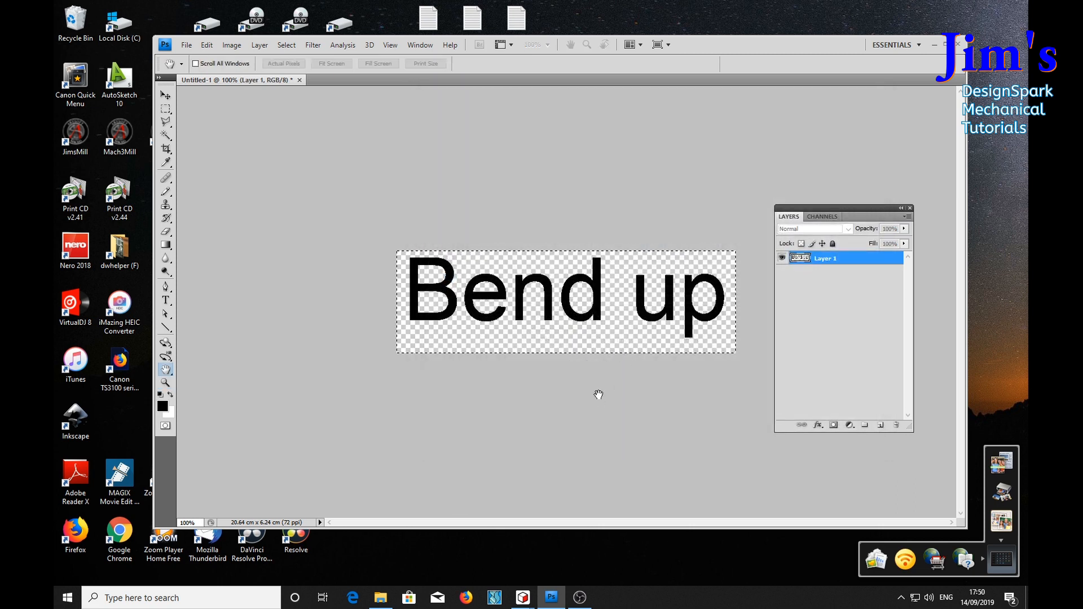
left_click_drag(663, 102, 570, 116)
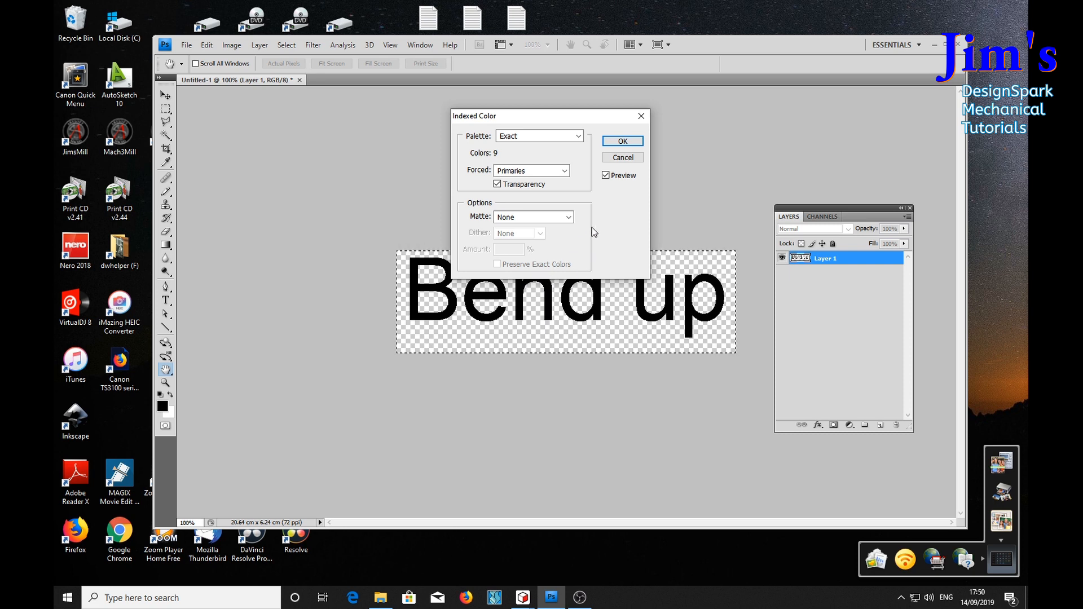
left_click(627, 141)
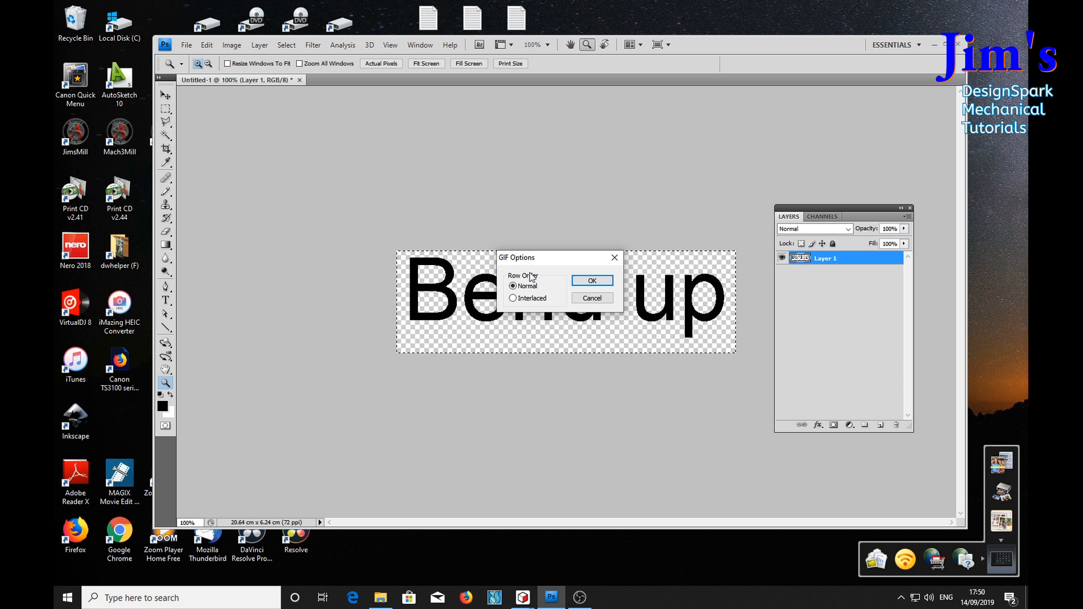
left_click(594, 282)
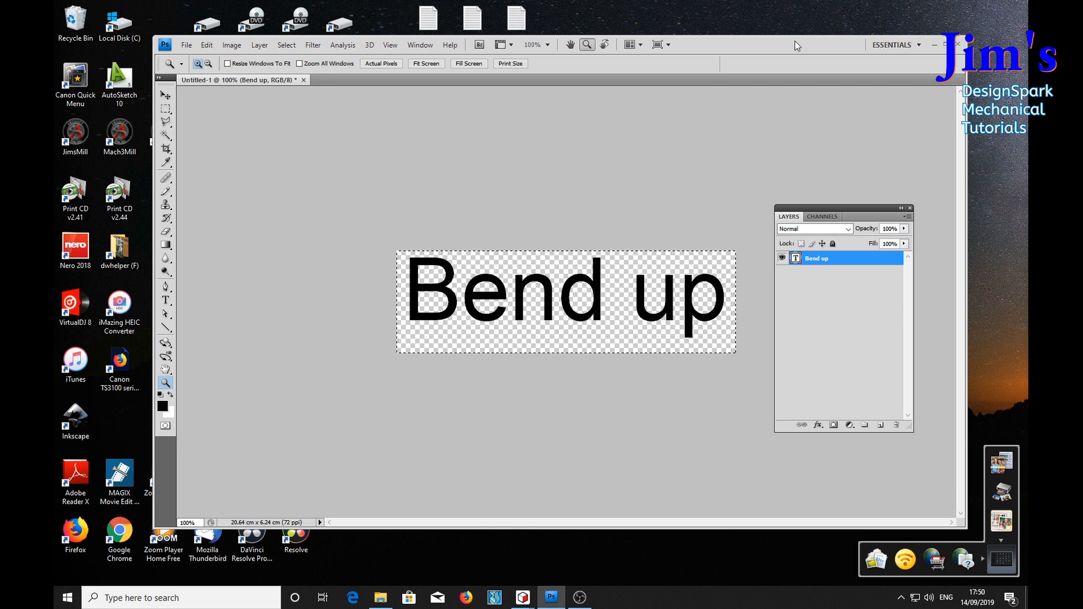
Switch to Design2 in DesignSpark Mechanical and insert the image "Bend up (trans gif).gif" onto the front face of the box blank
left_click_drag(791, 46, 1082, 97)
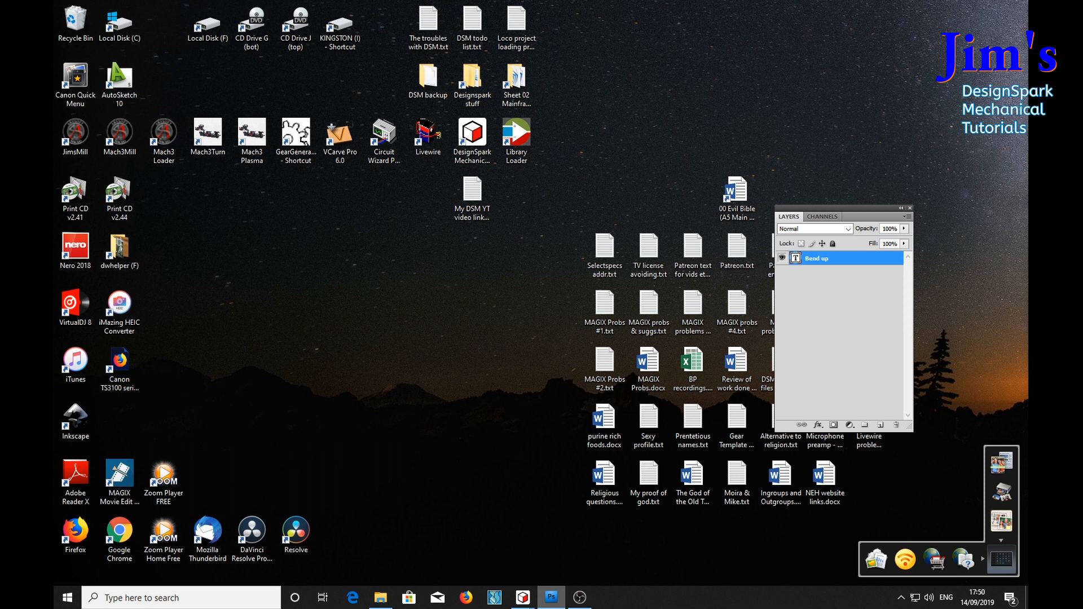
mouse_move(524, 602)
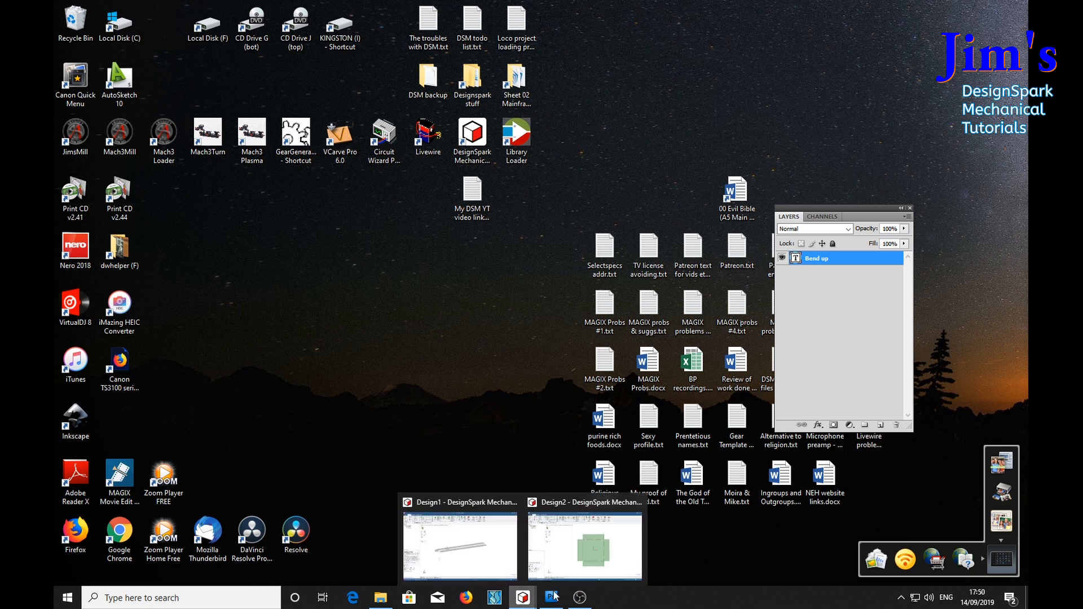
left_click(590, 567)
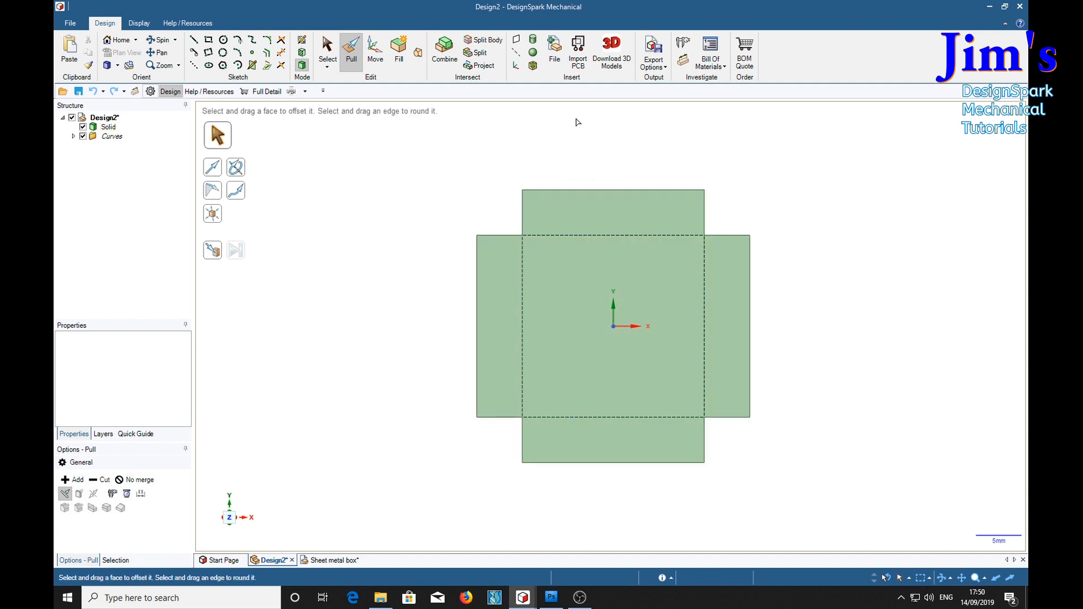
left_click(555, 51)
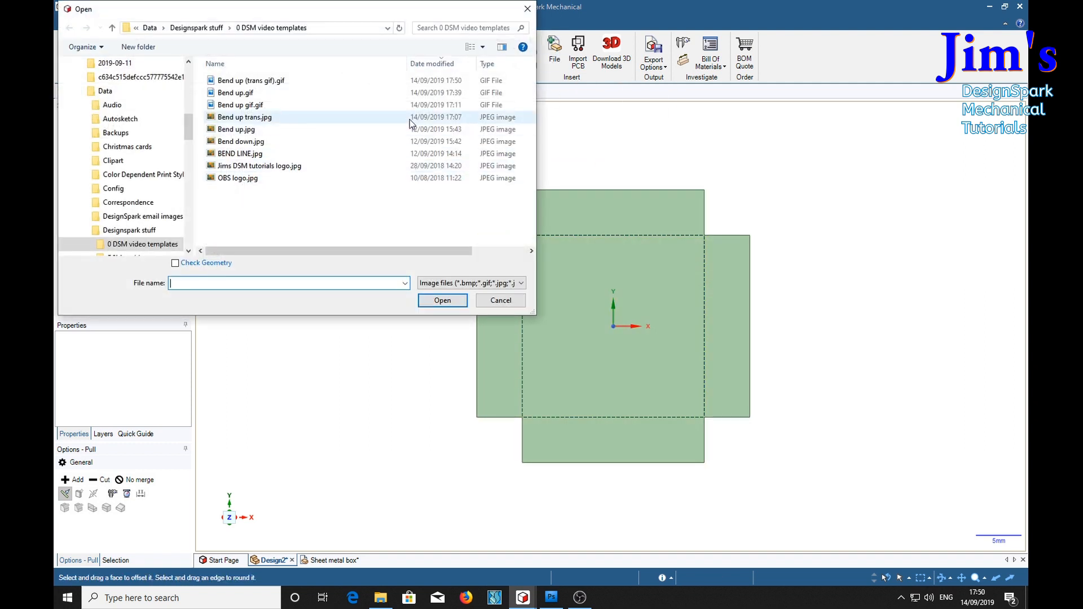
left_click(254, 82)
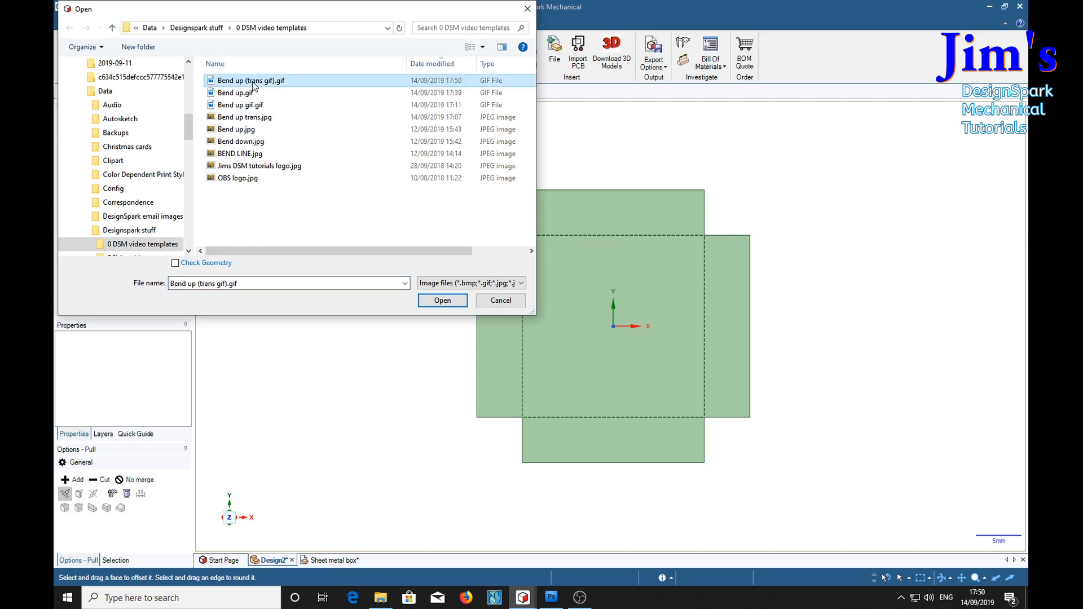
left_click(431, 302)
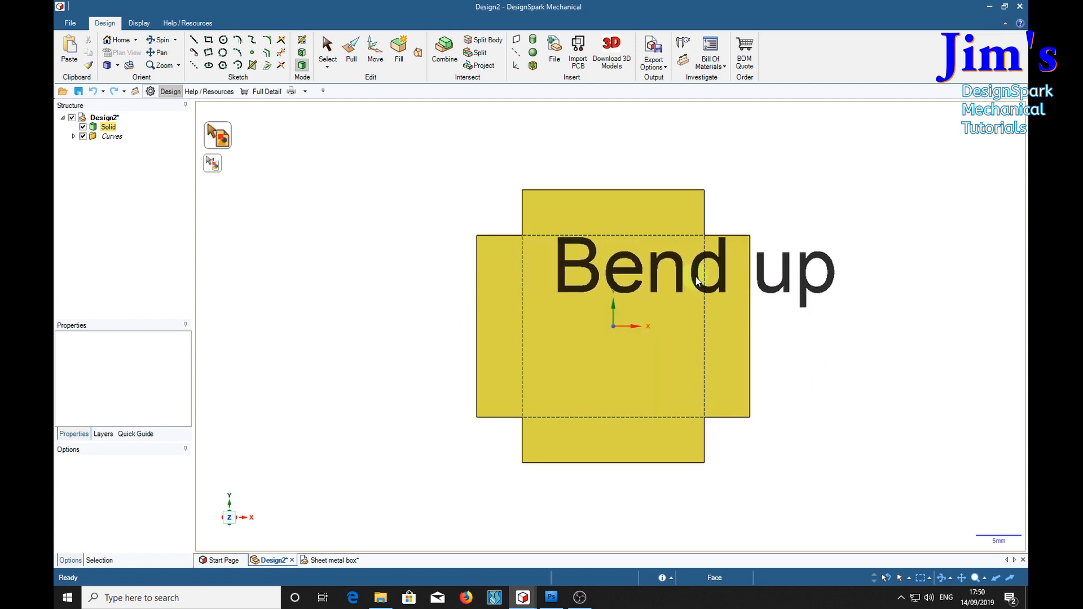
left_click(695, 285)
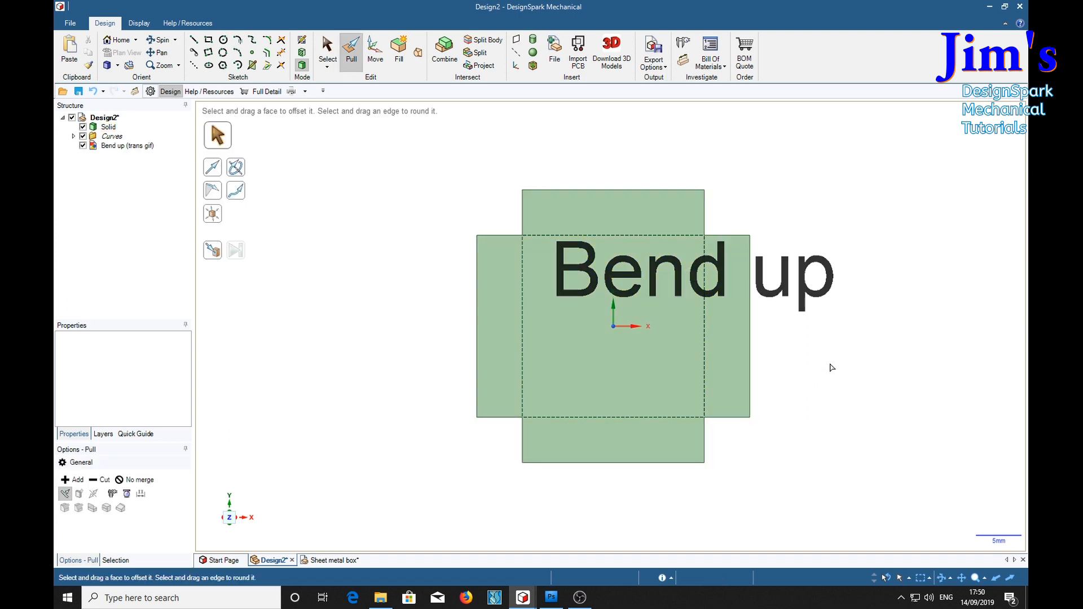
Select the inserted "Bend up" image and scale it down proportionally about its centre
left_click(327, 52)
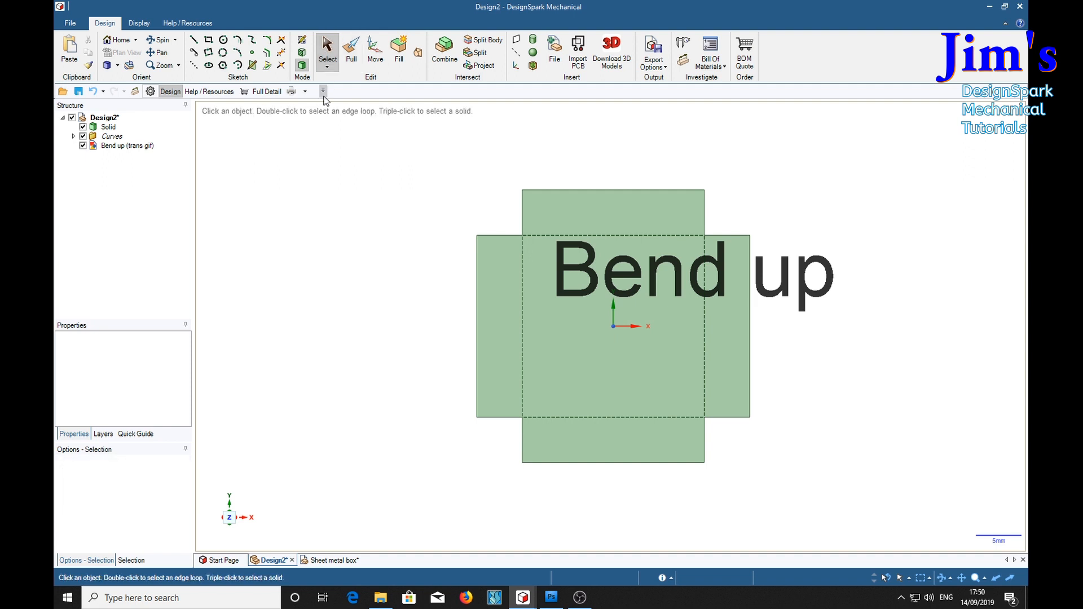
left_click(813, 294)
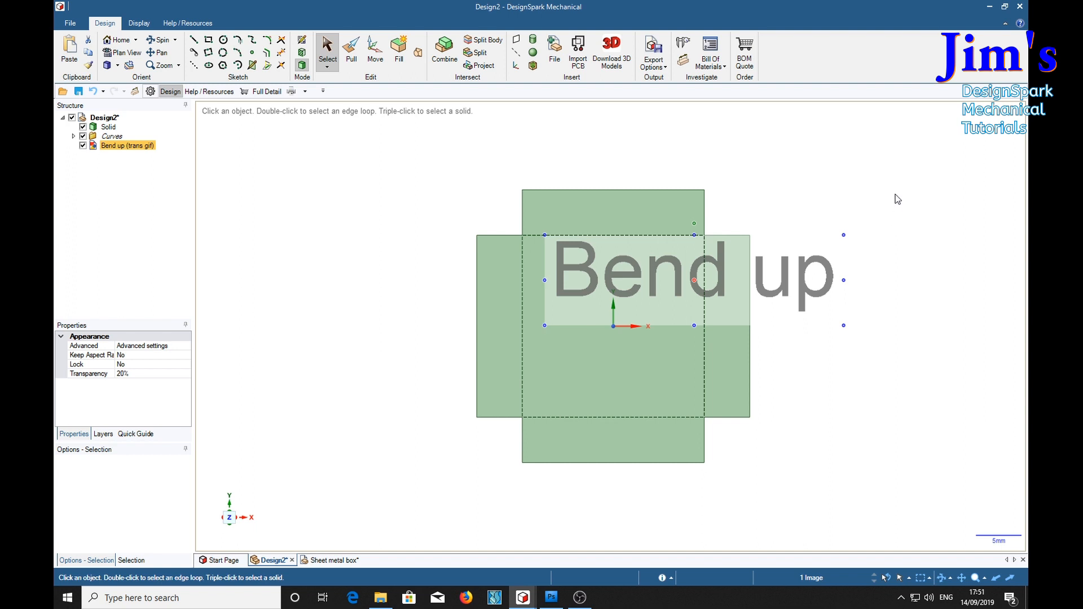
key("shift")
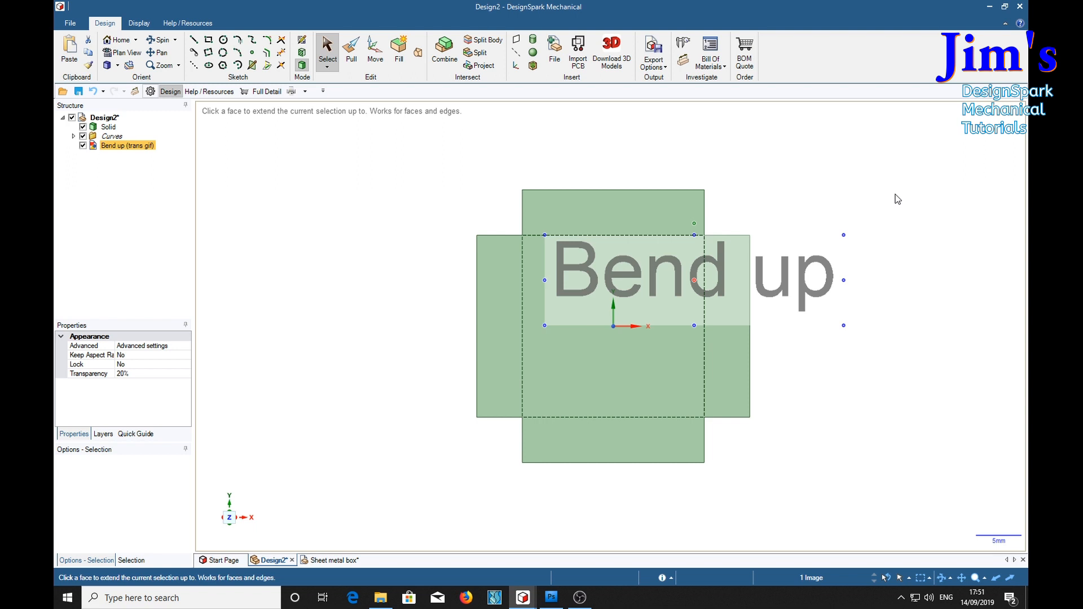
key("alt")
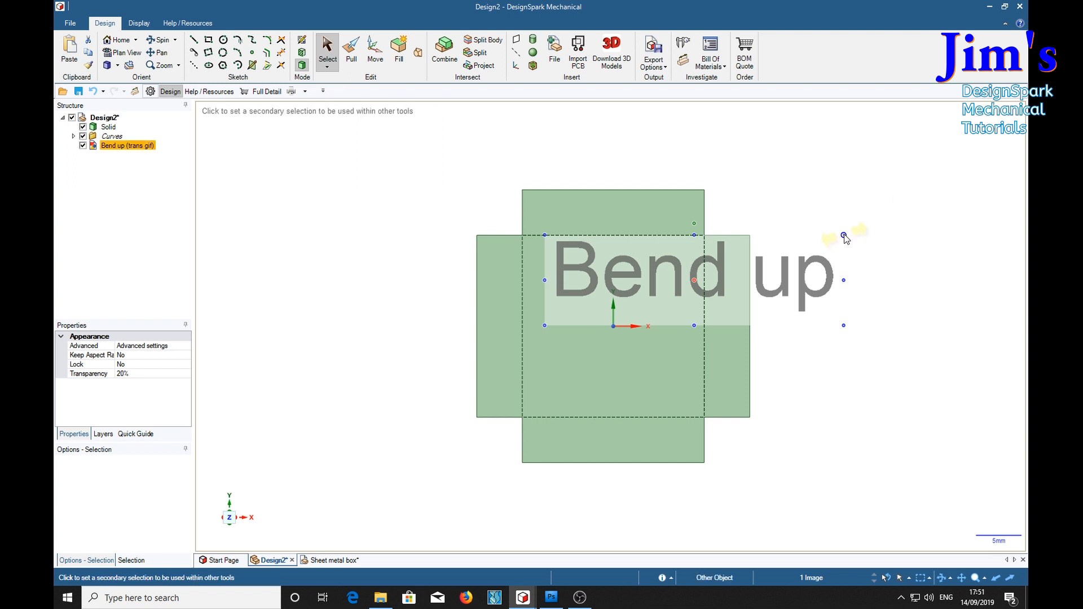
left_click_drag(844, 237, 802, 259, "alt")
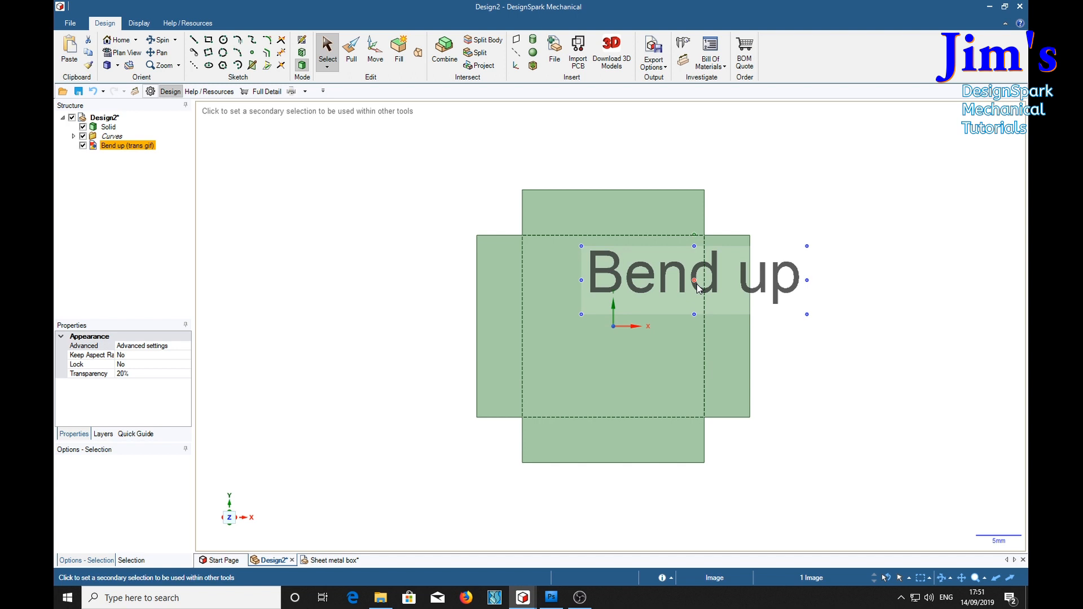
Try to shrink the "Bend up" image further from its corner and undo the resize
left_click_drag(807, 247, 536, 317, "alt")
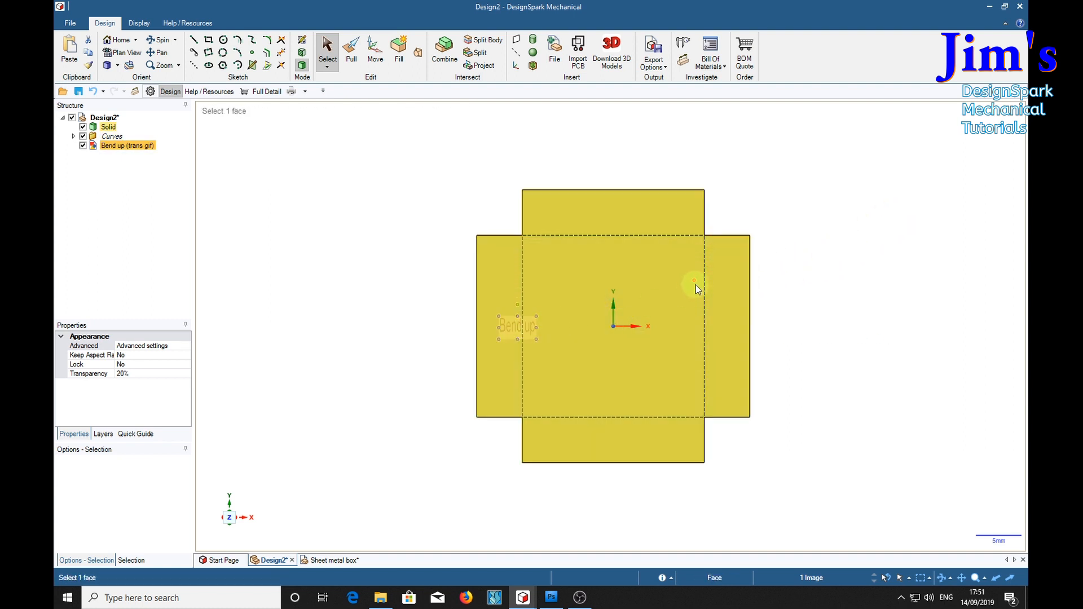
left_click(687, 301)
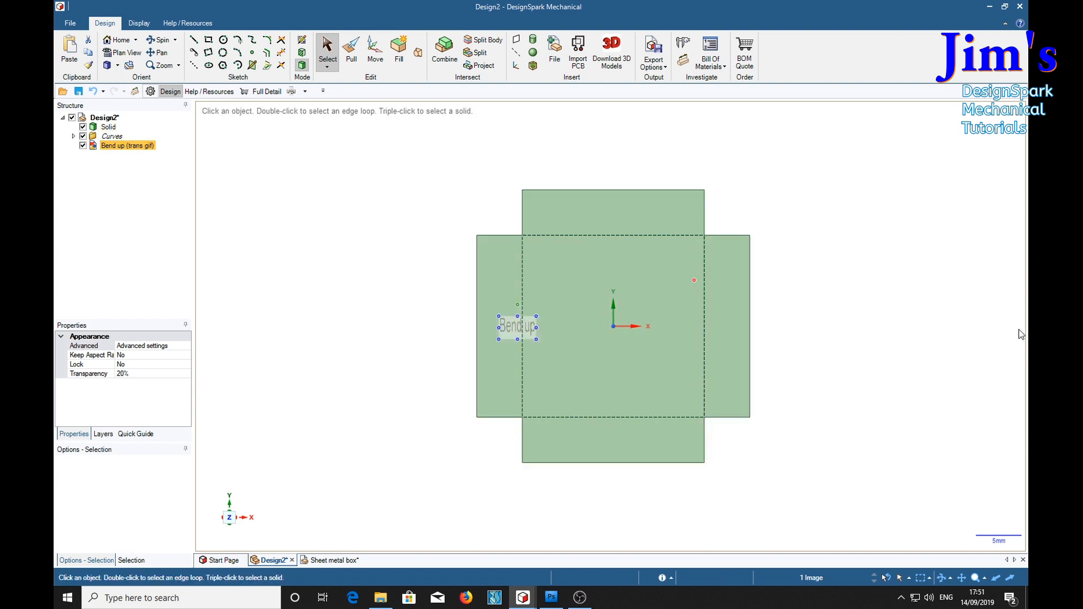
key("ctrl+c")
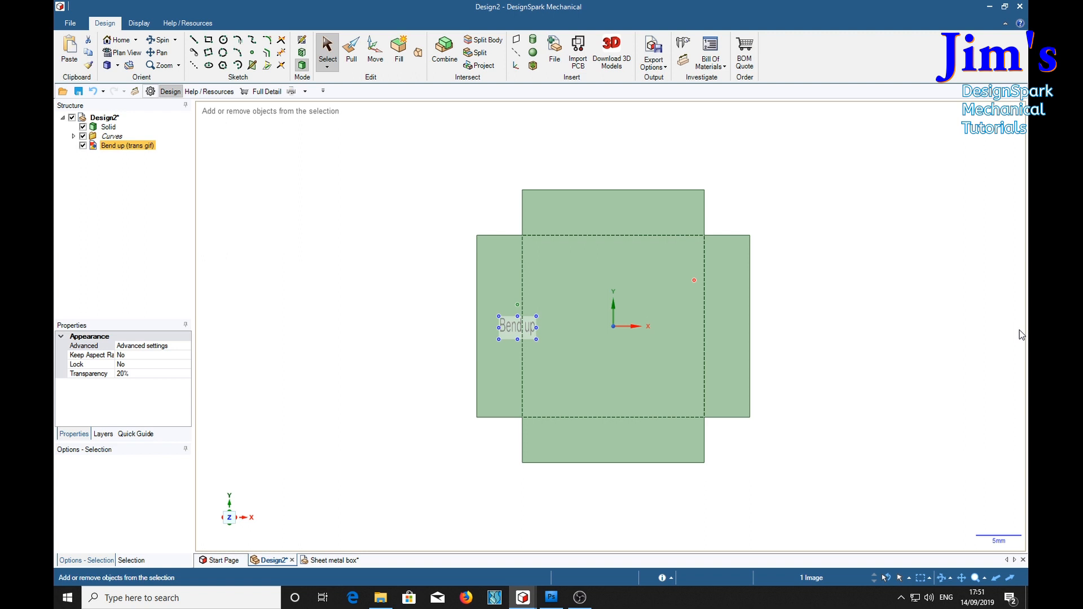
key("ctrl+z")
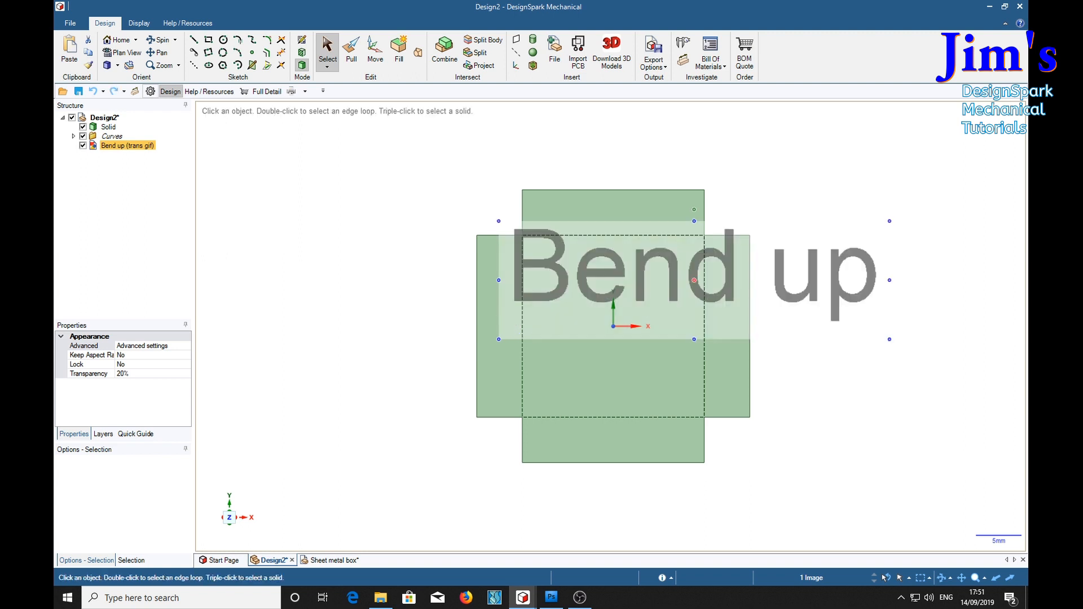
Shrink the "Bend up" image about its centre to fit within a flange and place it on the upper flange, just above the bend line
key("shift")
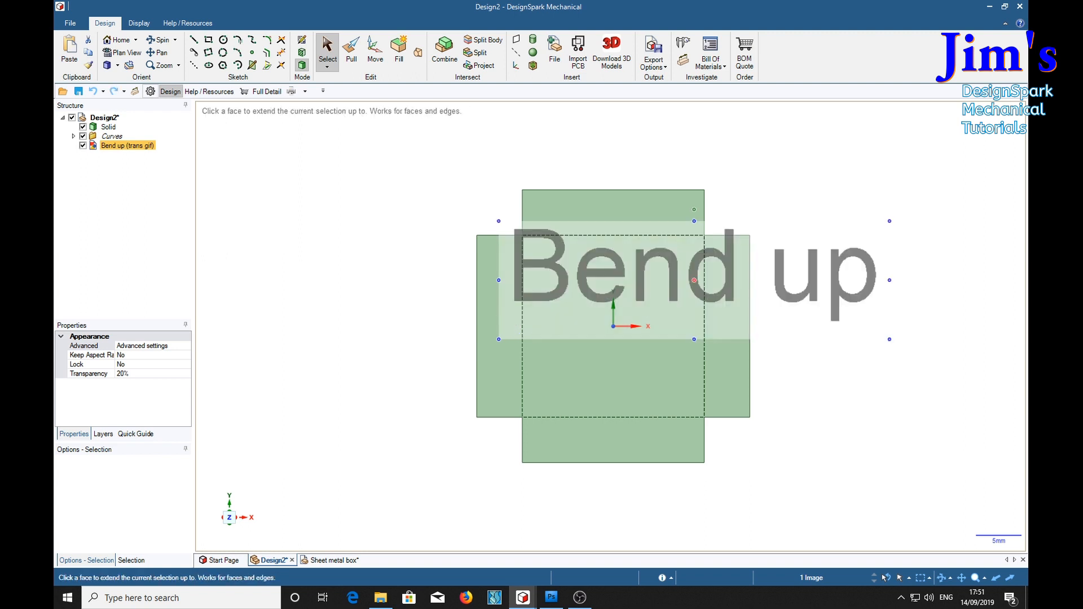
key("shift")
key("alt")
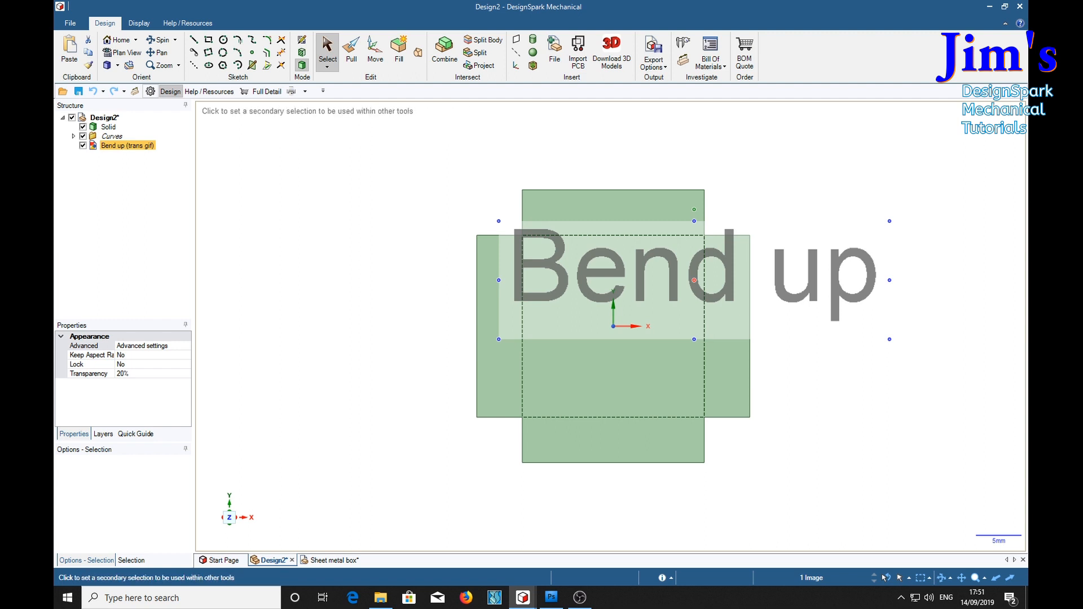
left_click_drag(888, 223, 731, 287)
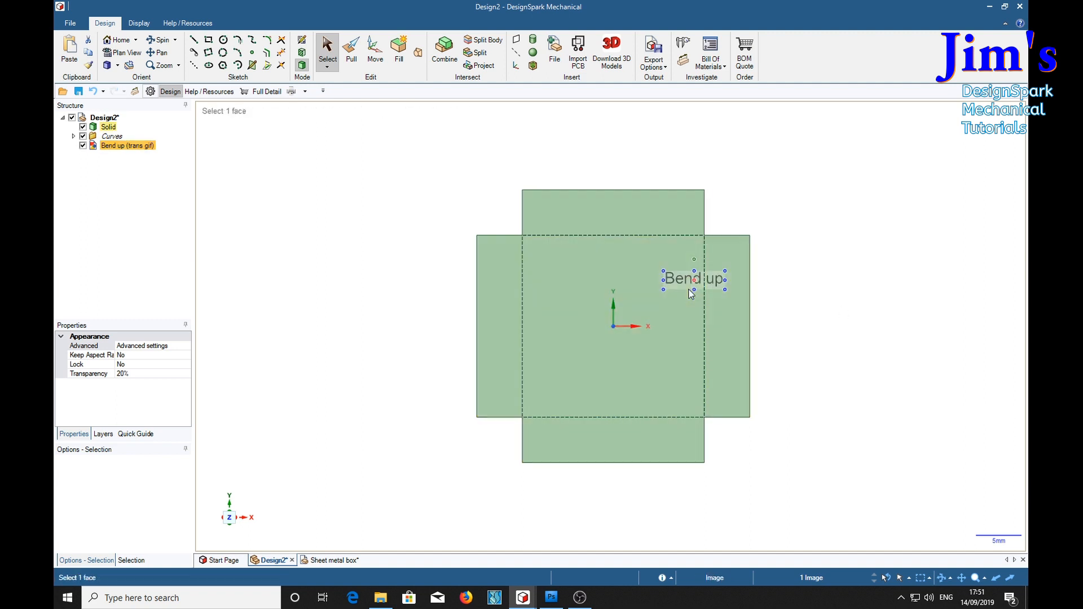
left_click_drag(685, 282, 612, 233)
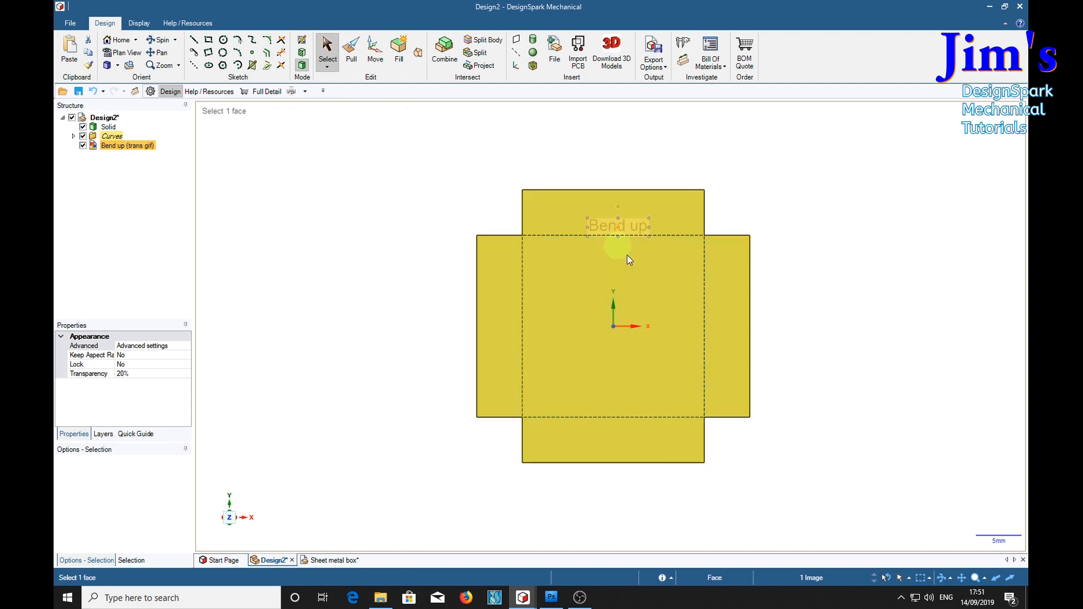
left_click(844, 298)
Copy the "Bend up" image onto the right flange beside its bend line and rotate it partway clockwise
left_click(610, 232)
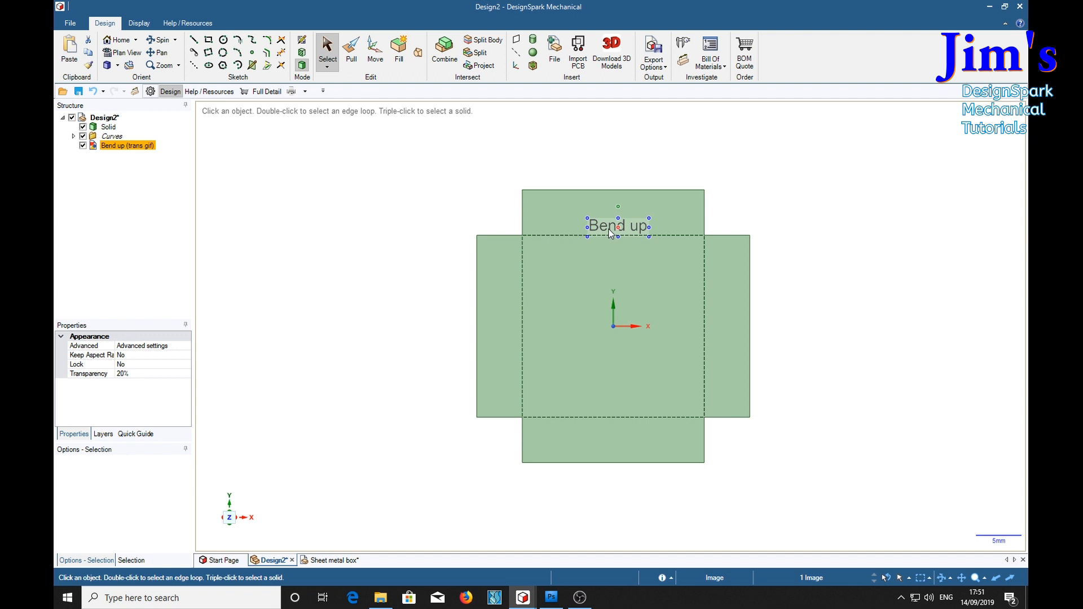
left_click_drag(610, 233, 705, 317, "ctrl")
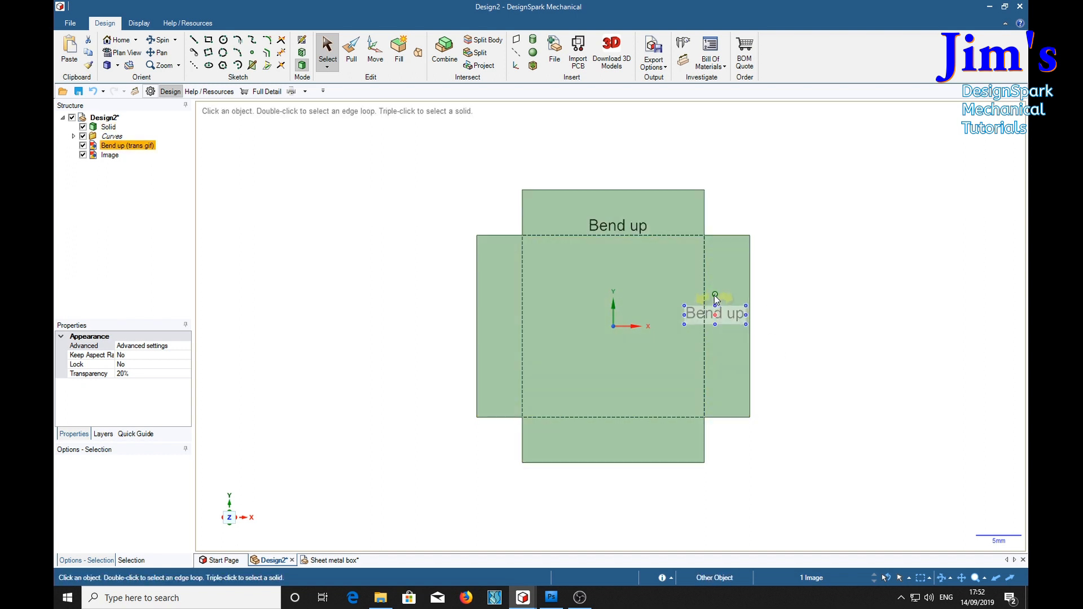
mouse_move(715, 297)
left_mouse_down()
mouse_move(734, 317)
mouse_move(727, 295)
mouse_move(733, 304)
left_mouse_up()
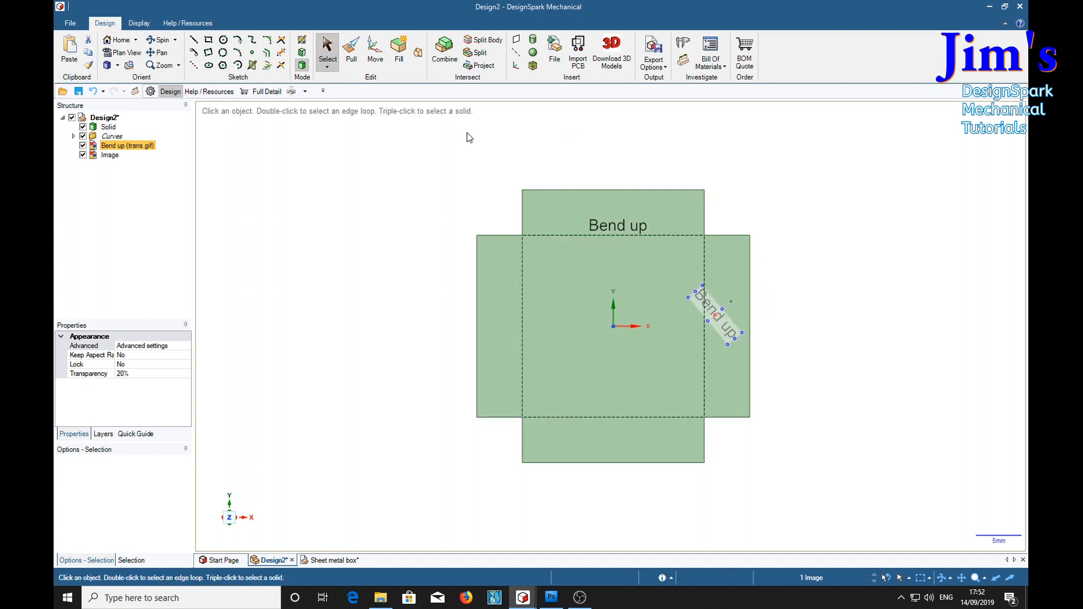
Orient the right flange's "Bend up" image parallel to the right vertical bend line with the Move tool, reading downward
left_click(375, 56)
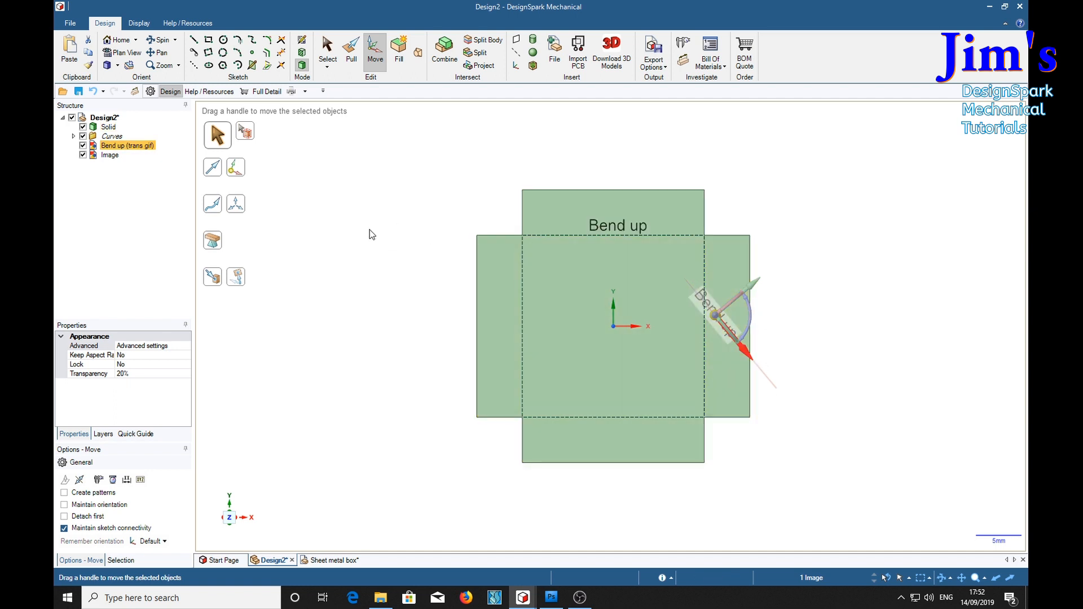
left_click(239, 282)
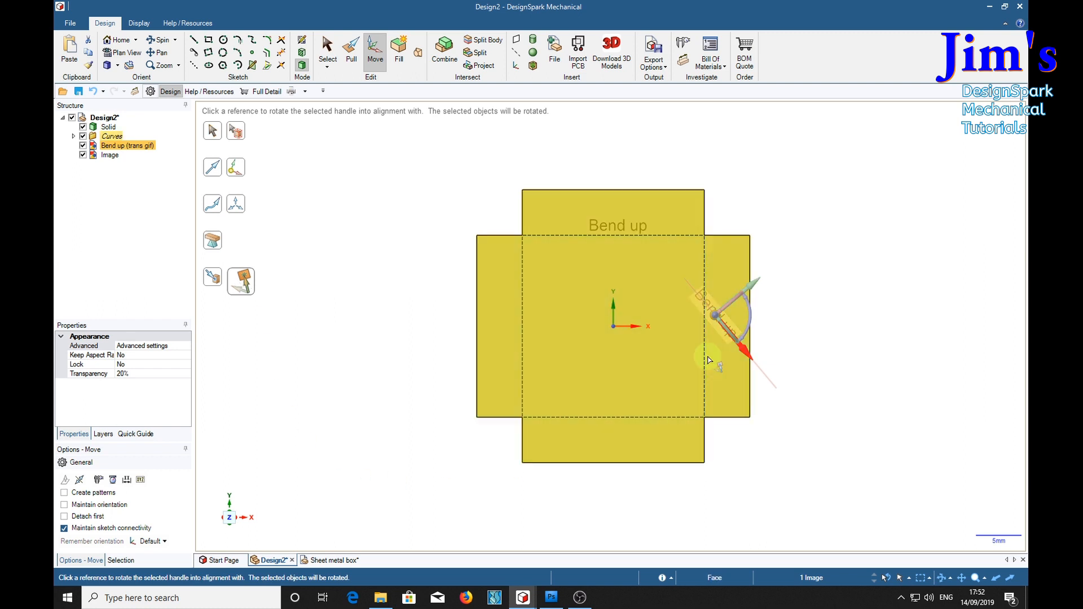
left_click(705, 358)
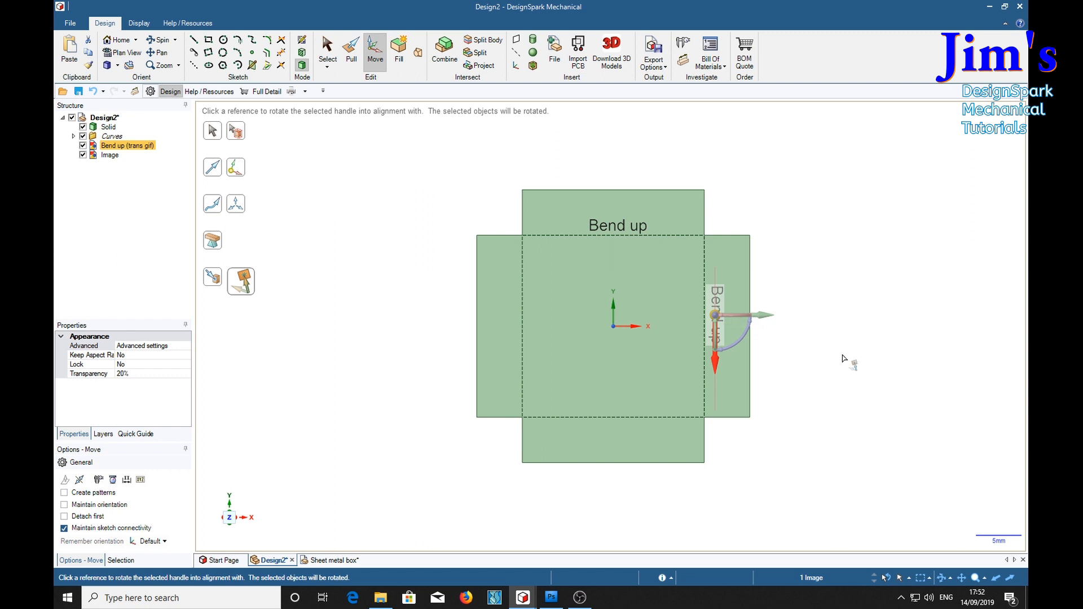
left_click(846, 374)
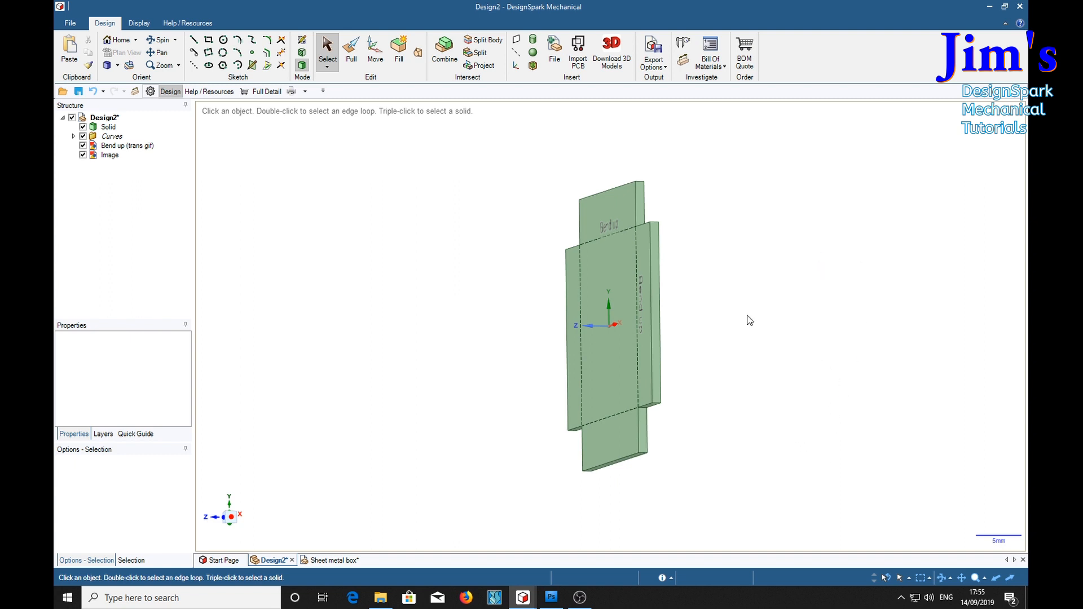
middle_click_drag(795, 331, 837, 383)
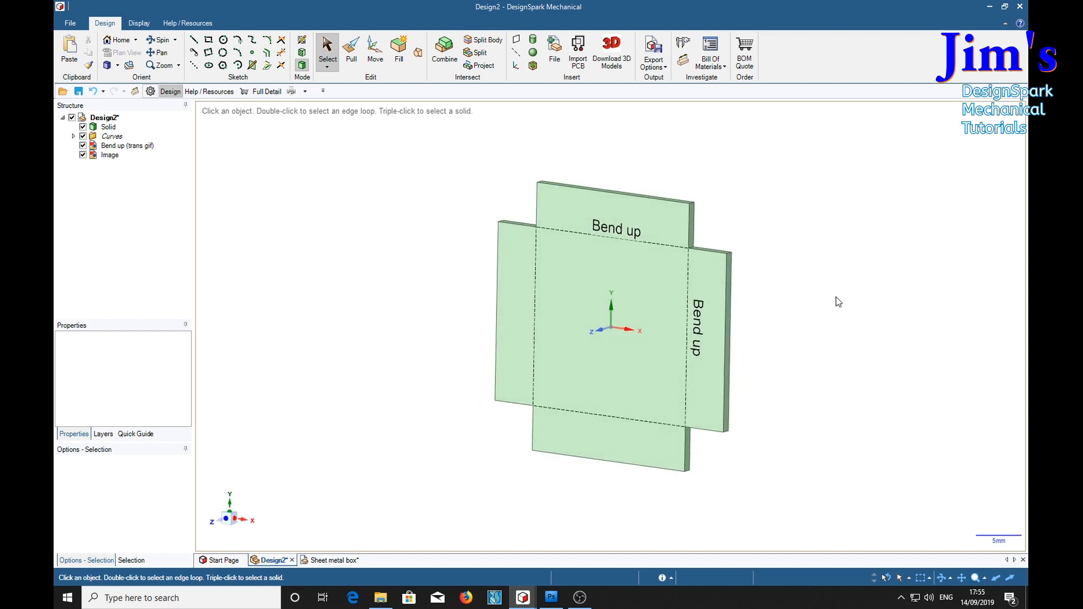